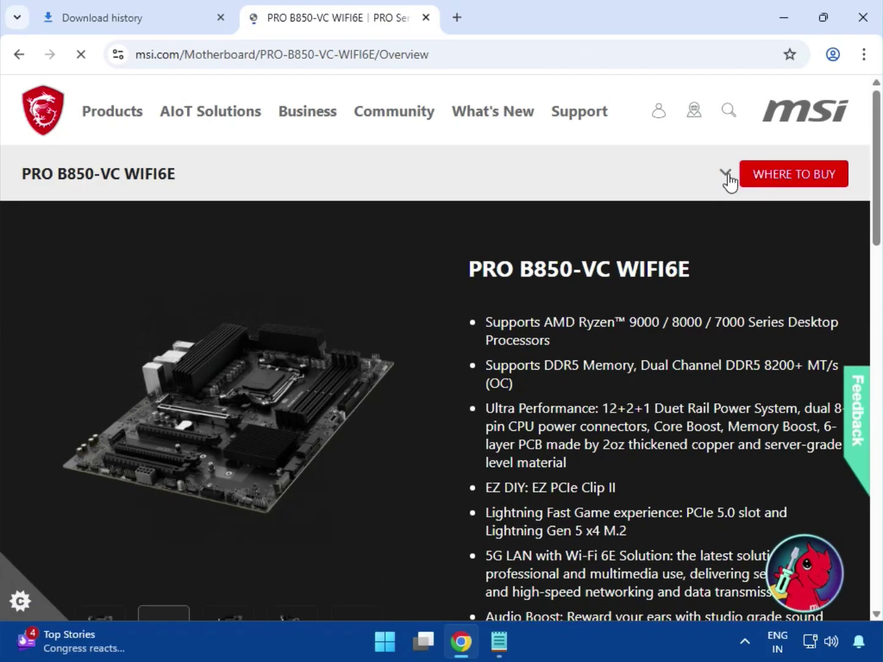
Step: Open the support page for the PRO B850-VC WIFI6E motherboard and dismiss the EZ PC Builder chat message
{"action": "left_click", "coordinate": [726, 175]}
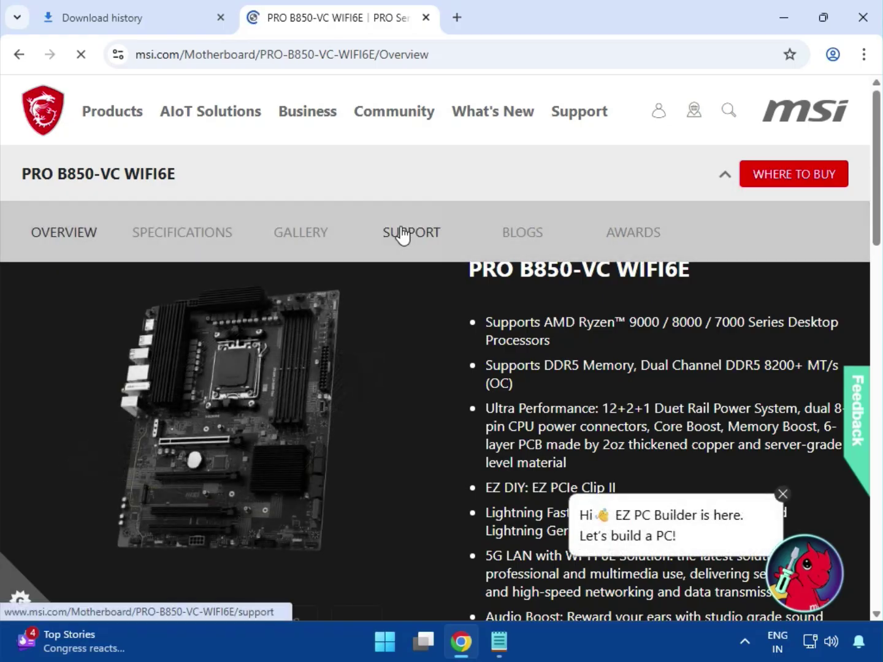
{"action": "left_click", "coordinate": [401, 233]}
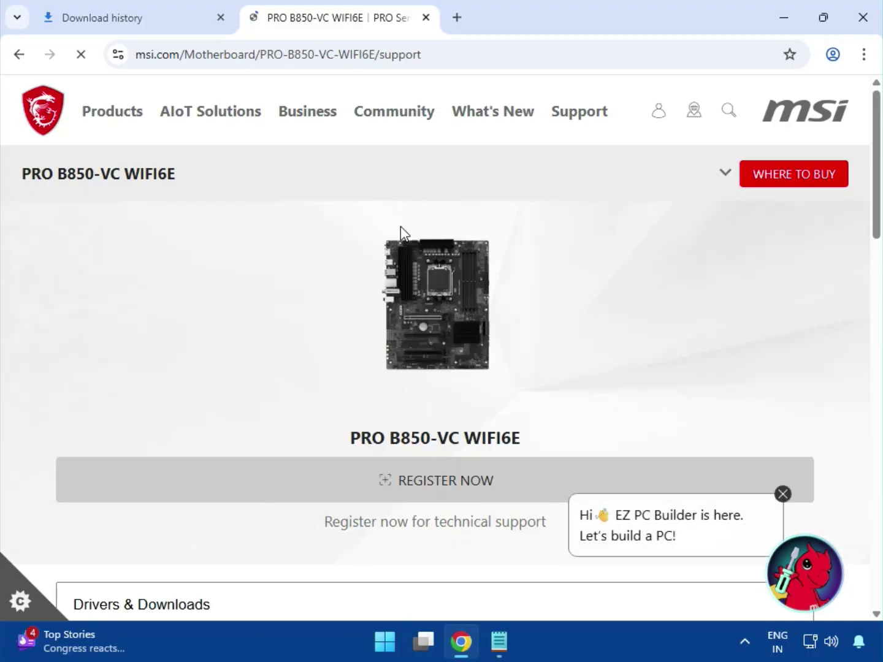
{"action": "left_click", "coordinate": [782, 494]}
{"action": "scroll", "coordinate": [532, 402], "scroll_direction": "down", "scroll_amount": 5}
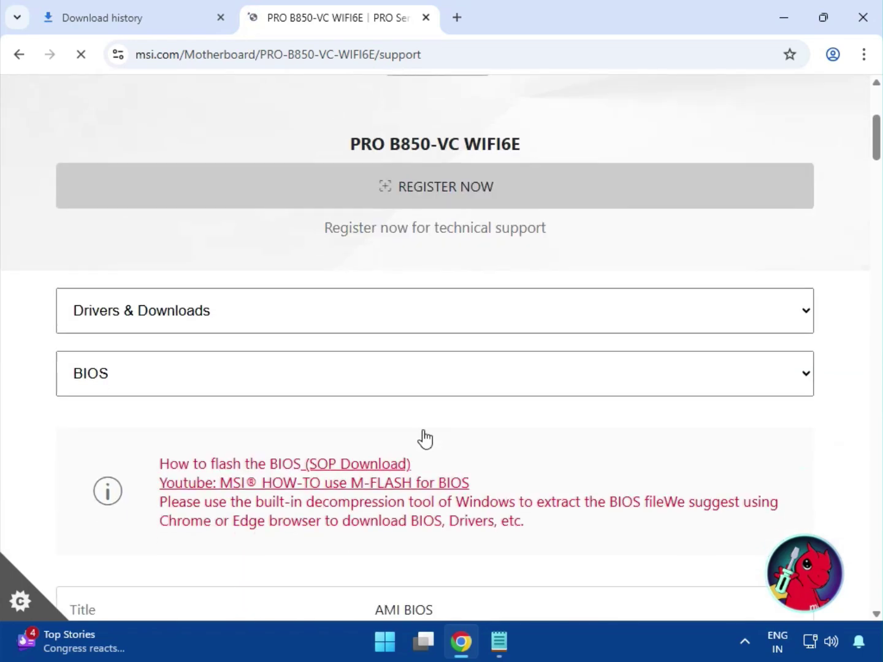
Step: Show the Driver category under Drivers & Downloads for the motherboard
{"action": "left_click", "coordinate": [184, 265]}
{"action": "left_click", "coordinate": [193, 299]}
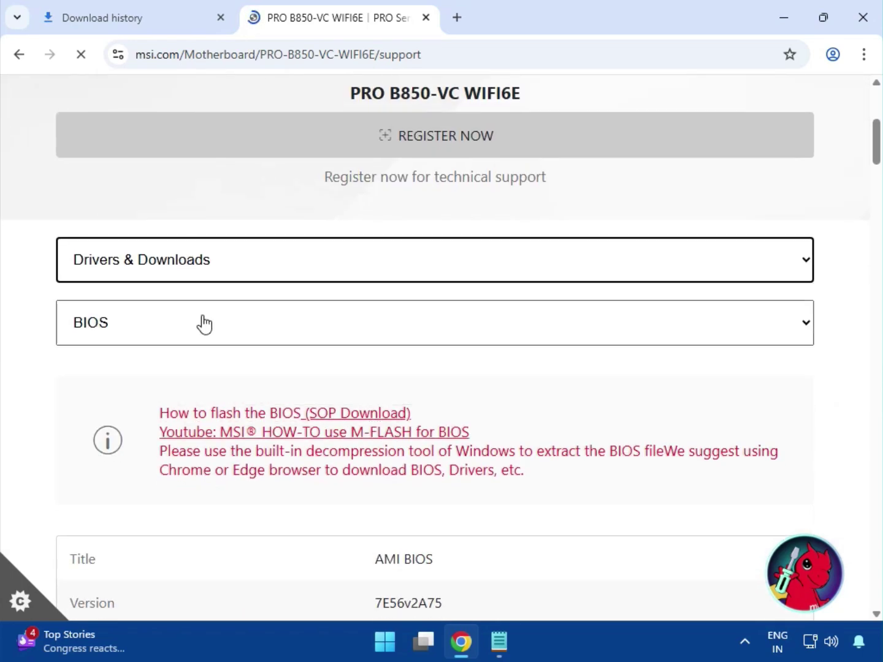
{"action": "left_click", "coordinate": [203, 323]}
{"action": "left_click", "coordinate": [205, 383]}
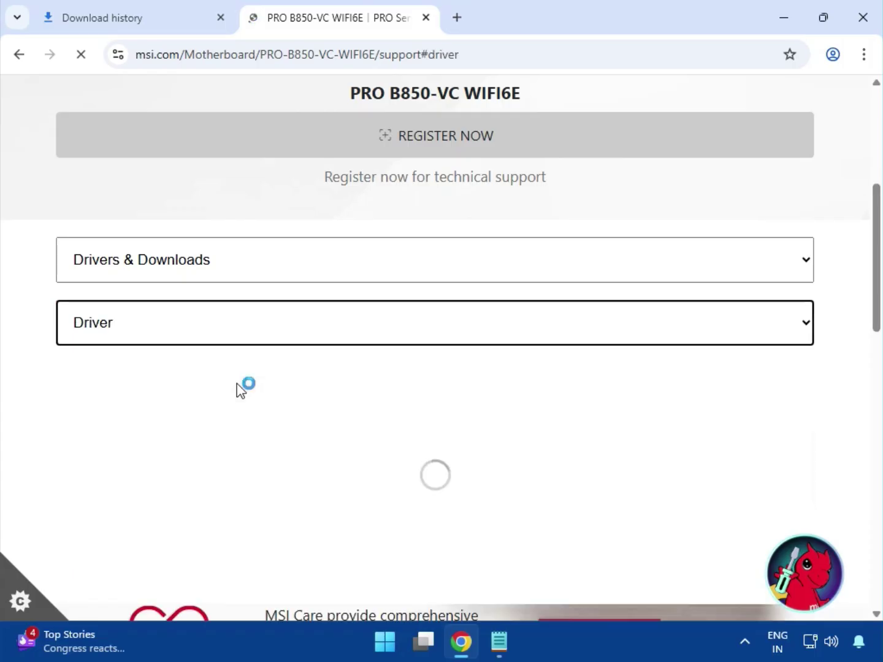
Step: Choose Win11 64 as the operating system for the driver list
{"action": "scroll", "coordinate": [236, 389], "scroll_direction": "down", "scroll_amount": 1}
{"action": "left_click", "coordinate": [253, 367]}
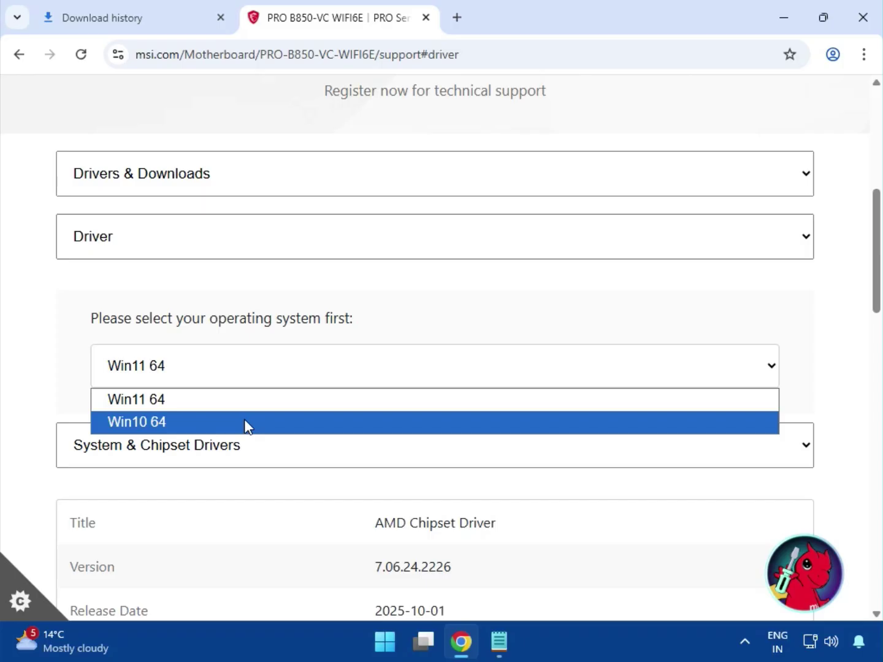
{"action": "left_click", "coordinate": [244, 423]}
{"action": "left_click", "coordinate": [244, 369]}
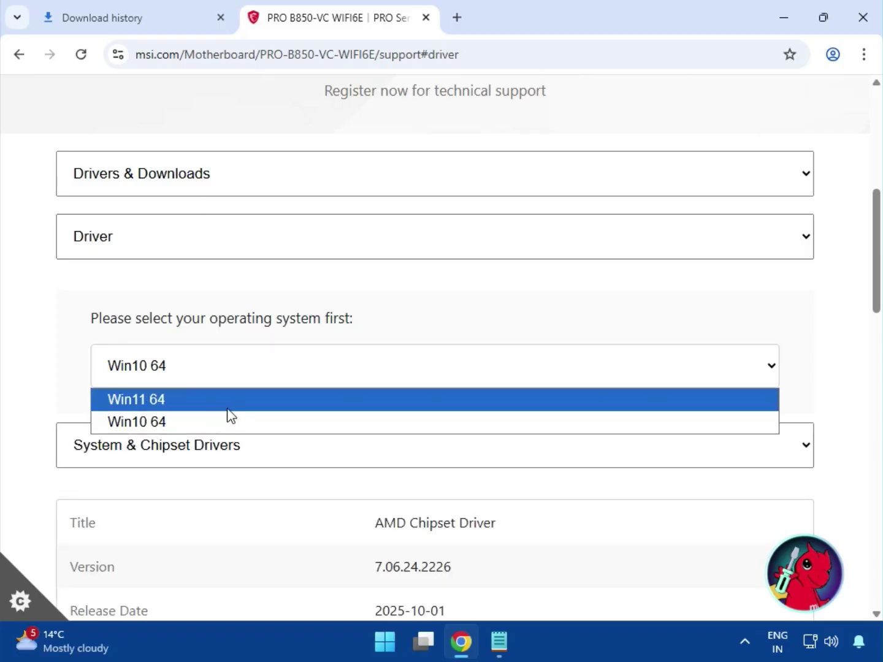
{"action": "left_click", "coordinate": [228, 406]}
Step: Download the AMD Chipset Driver from the System & Chipset Drivers category
{"action": "scroll", "coordinate": [267, 453], "scroll_direction": "down", "scroll_amount": 3}
{"action": "left_click", "coordinate": [213, 273]}
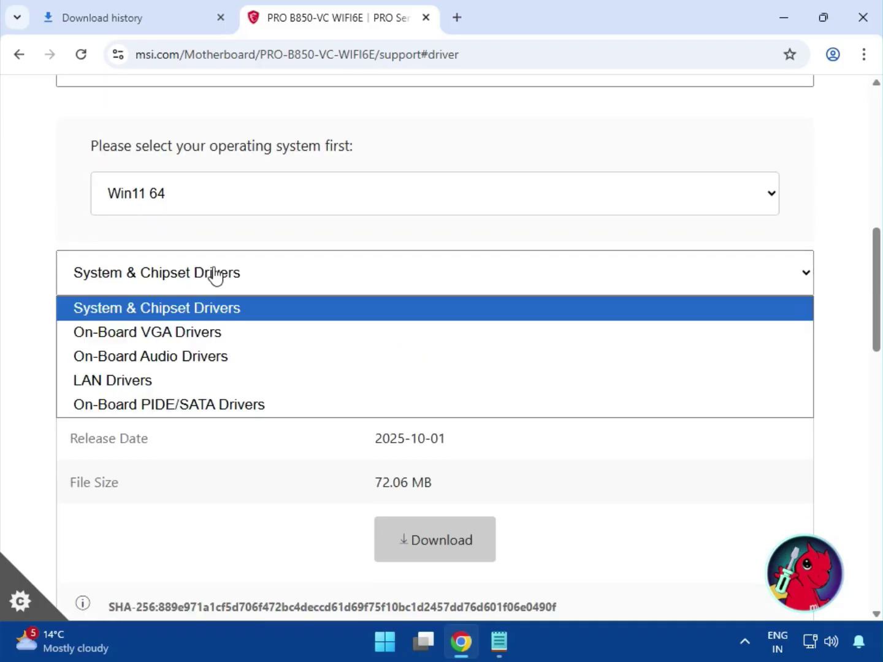
{"action": "left_click", "coordinate": [202, 309]}
{"action": "left_click_drag", "start_coordinate": [379, 351], "coordinate": [558, 371]}
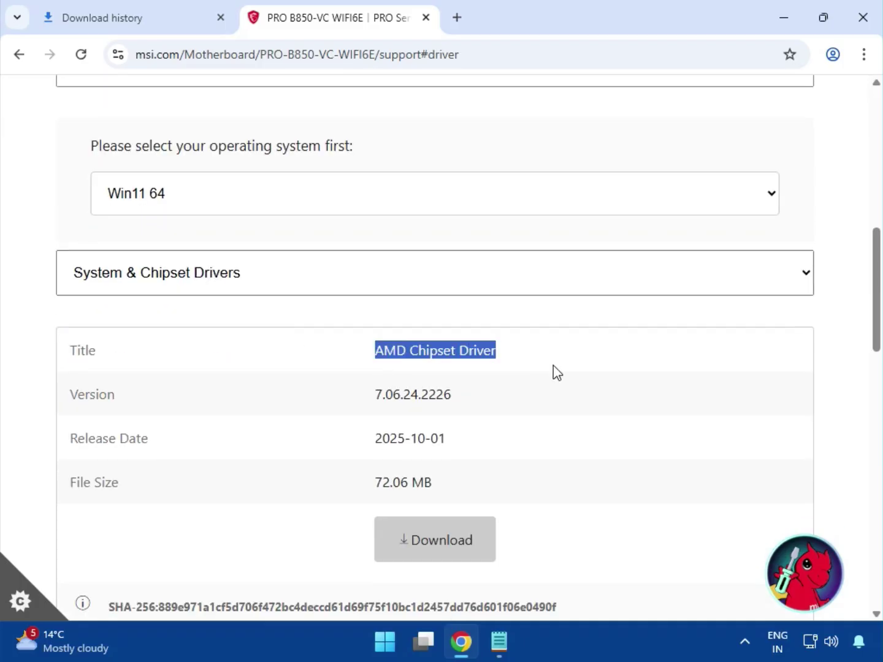
{"action": "left_click", "coordinate": [454, 539]}
Step: Switch to the On-Board VGA Drivers category and download the AMD Graphics Drivers
{"action": "left_click", "coordinate": [258, 291]}
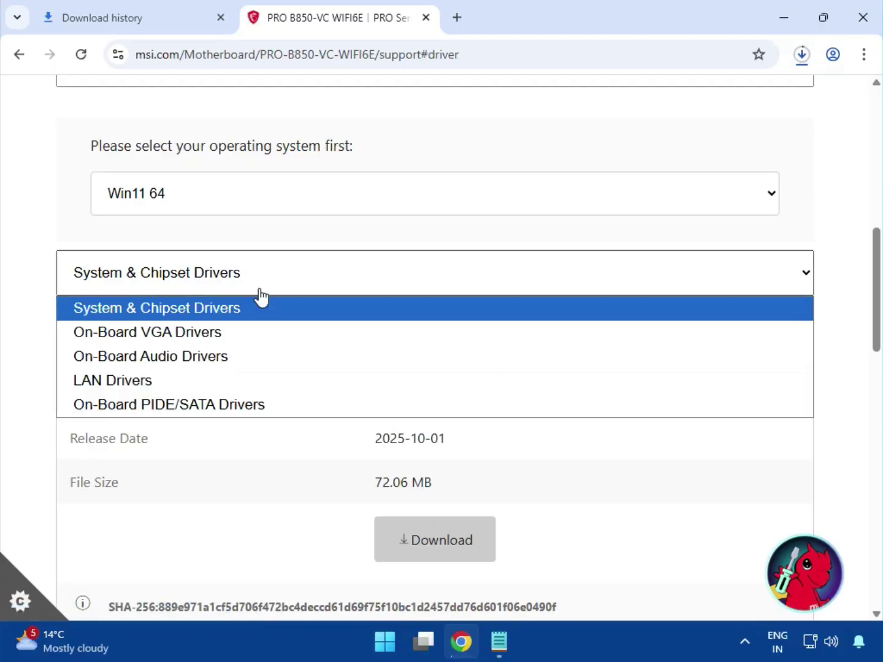
{"action": "left_click", "coordinate": [240, 342]}
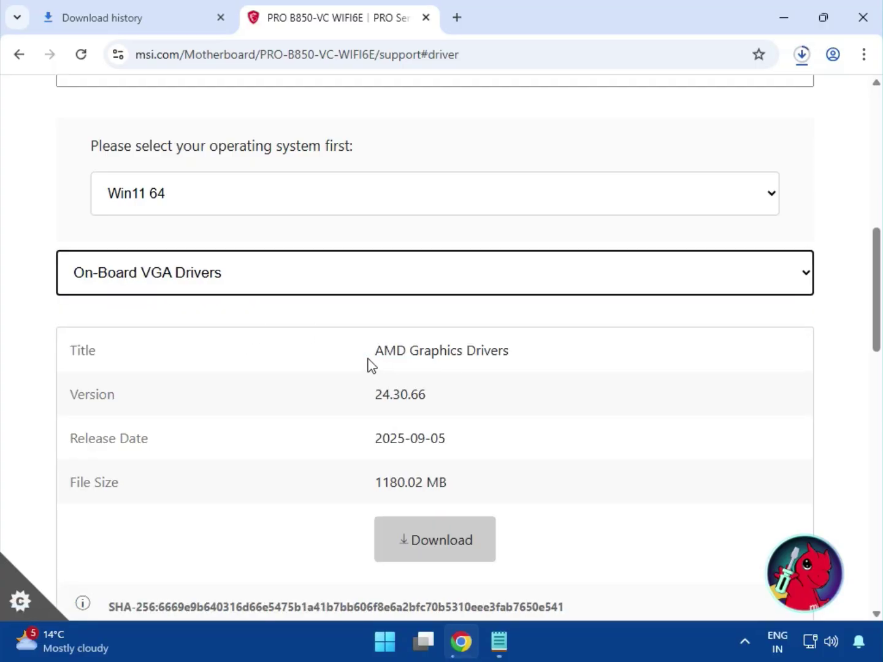
{"action": "left_click_drag", "start_coordinate": [374, 355], "coordinate": [522, 359]}
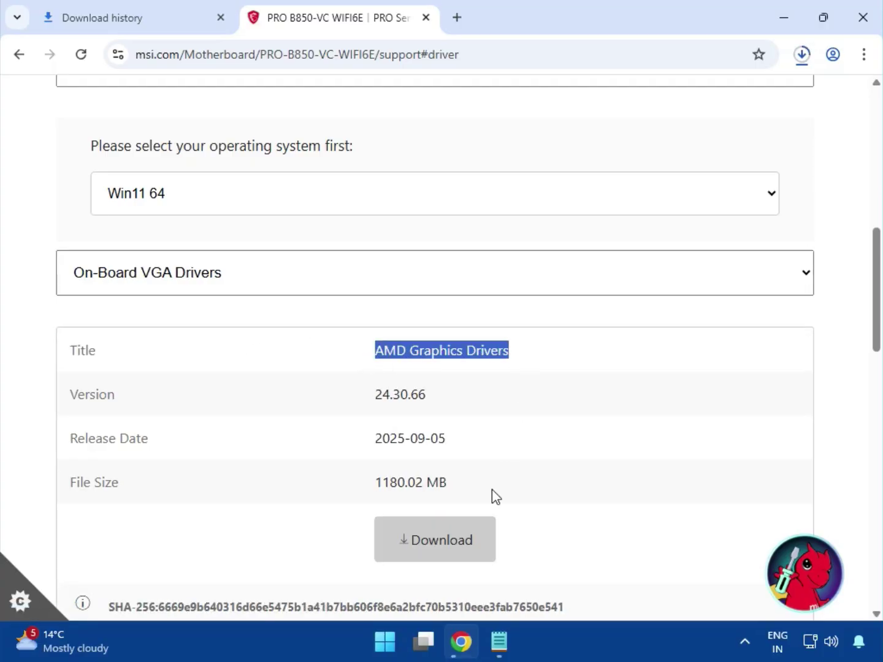
{"action": "left_click", "coordinate": [454, 532]}
Step: Switch to the On-Board Audio Drivers category and download the Realtek HD Universal Driver
{"action": "left_click", "coordinate": [229, 282]}
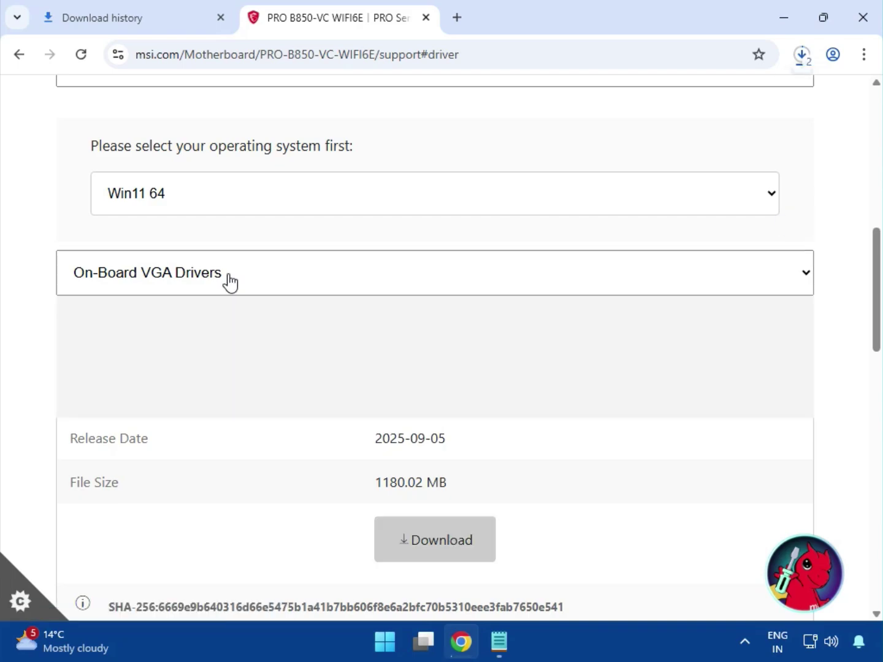
{"action": "left_click", "coordinate": [208, 357]}
{"action": "left_click_drag", "start_coordinate": [381, 353], "coordinate": [538, 354]}
{"action": "left_click", "coordinate": [454, 528]}
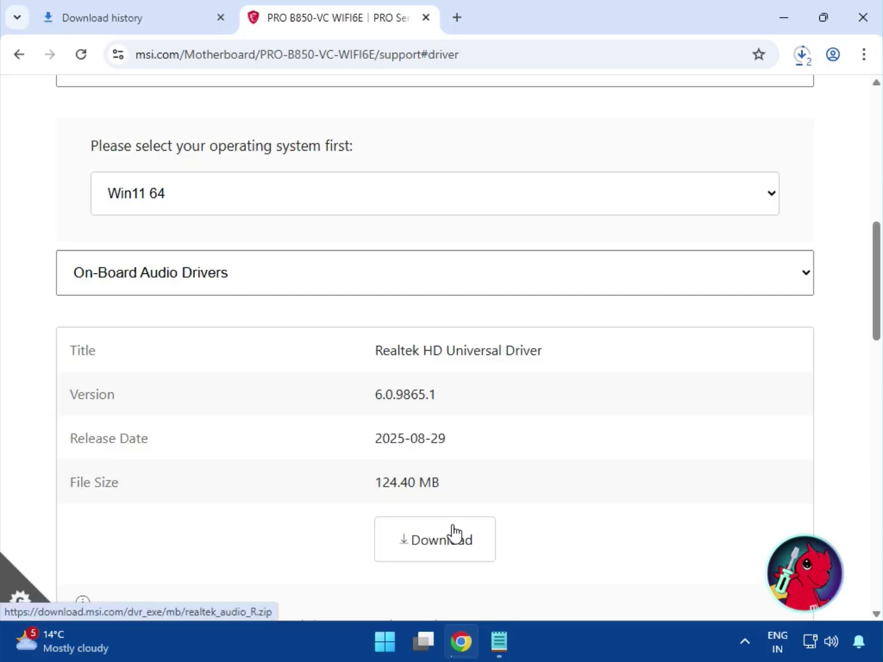
Step: Switch to the LAN Drivers category and download the Realtek PCI-E Ethernet Drivers
{"action": "left_click", "coordinate": [218, 288]}
{"action": "left_click", "coordinate": [196, 382]}
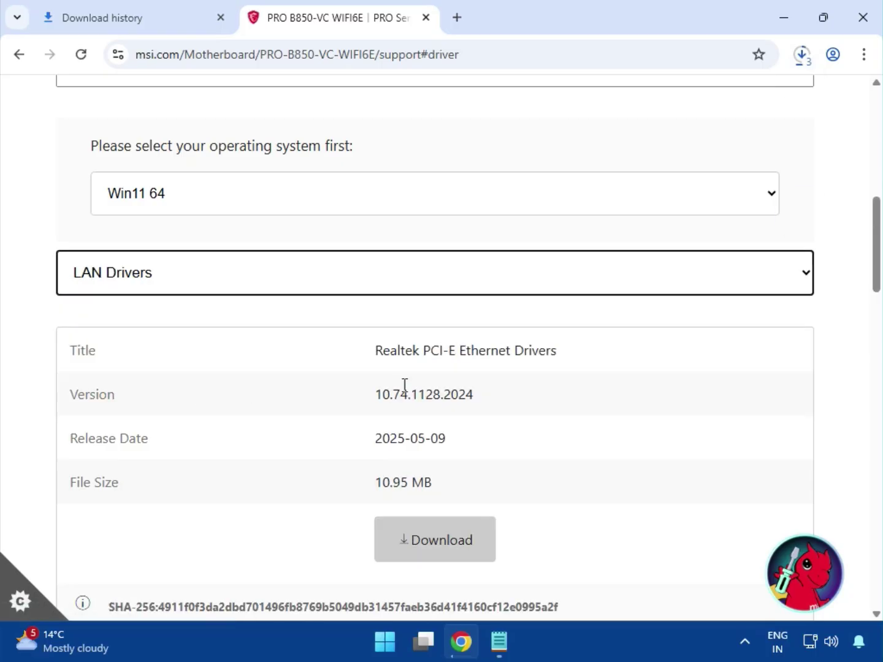
{"action": "left_click_drag", "start_coordinate": [427, 351], "coordinate": [561, 395]}
{"action": "left_click", "coordinate": [454, 531]}
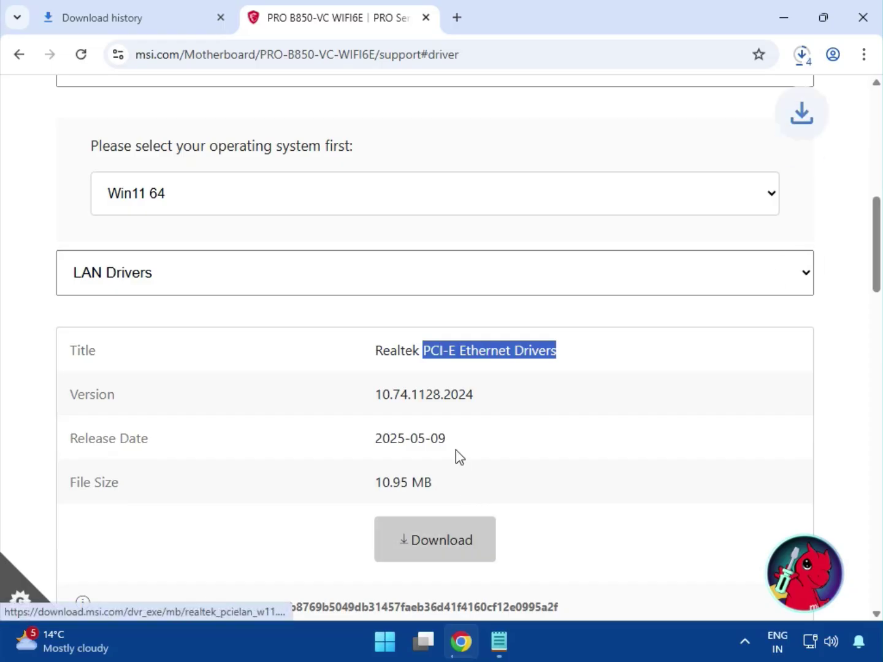
Step: Download the AMD BlueTooth Drivers and the AMD WIFI Drivers from the LAN Drivers list
{"action": "scroll", "coordinate": [455, 450], "scroll_direction": "down", "scroll_amount": 5}
{"action": "left_click_drag", "start_coordinate": [414, 332], "coordinate": [546, 345]}
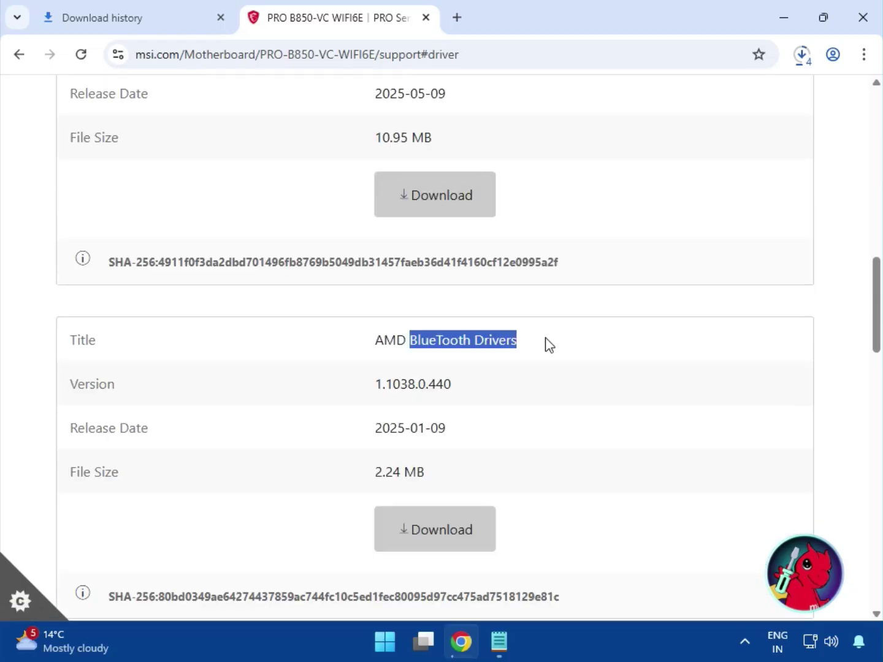
{"action": "left_click", "coordinate": [465, 538]}
{"action": "scroll", "coordinate": [467, 494], "scroll_direction": "down", "scroll_amount": 4}
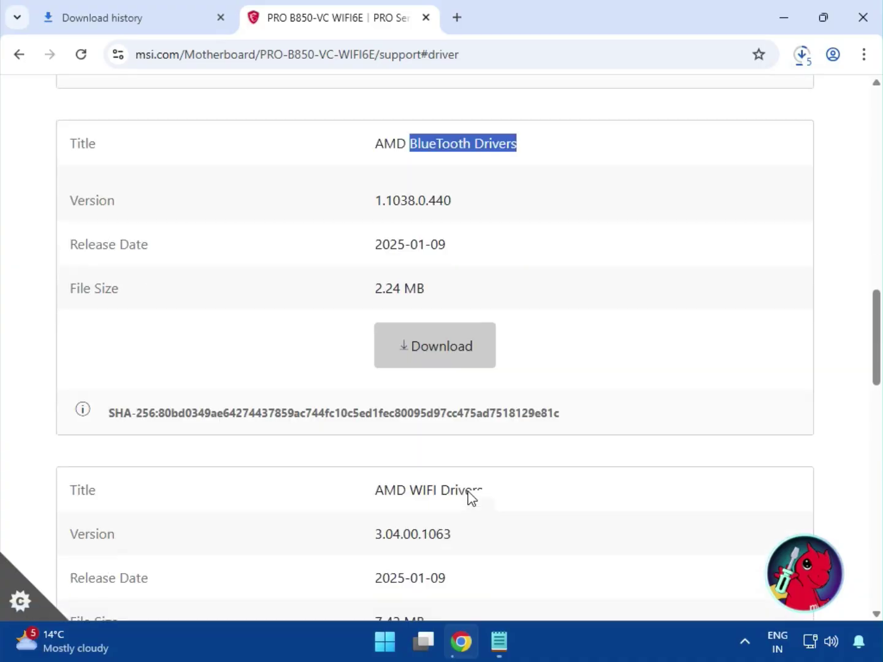
{"action": "left_click_drag", "start_coordinate": [412, 406], "coordinate": [510, 413]}
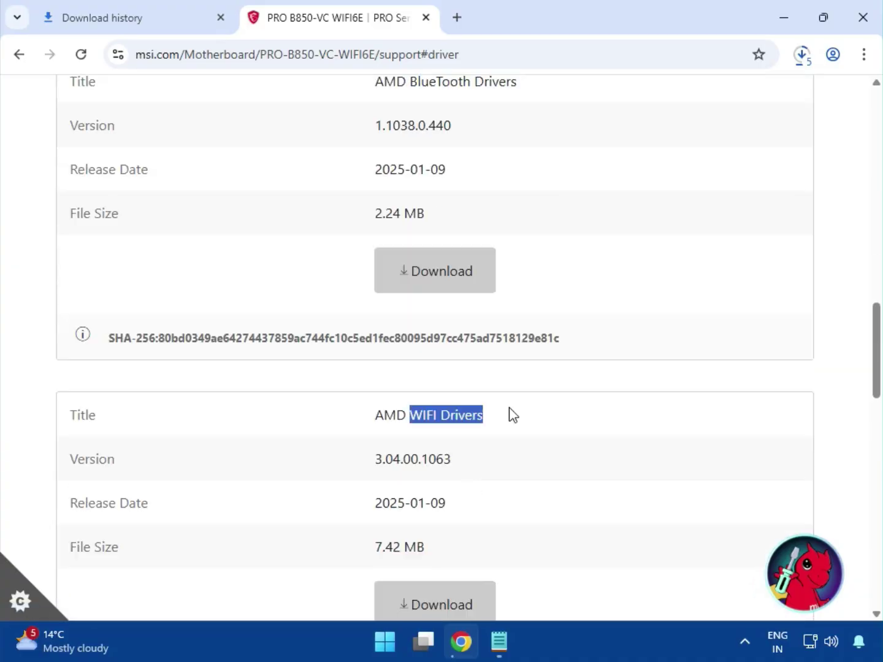
{"action": "left_click", "coordinate": [438, 595]}
Step: Open the full download history and show bt_drivers (3).zip in its folder in File Explorer
{"action": "left_click", "coordinate": [803, 58]}
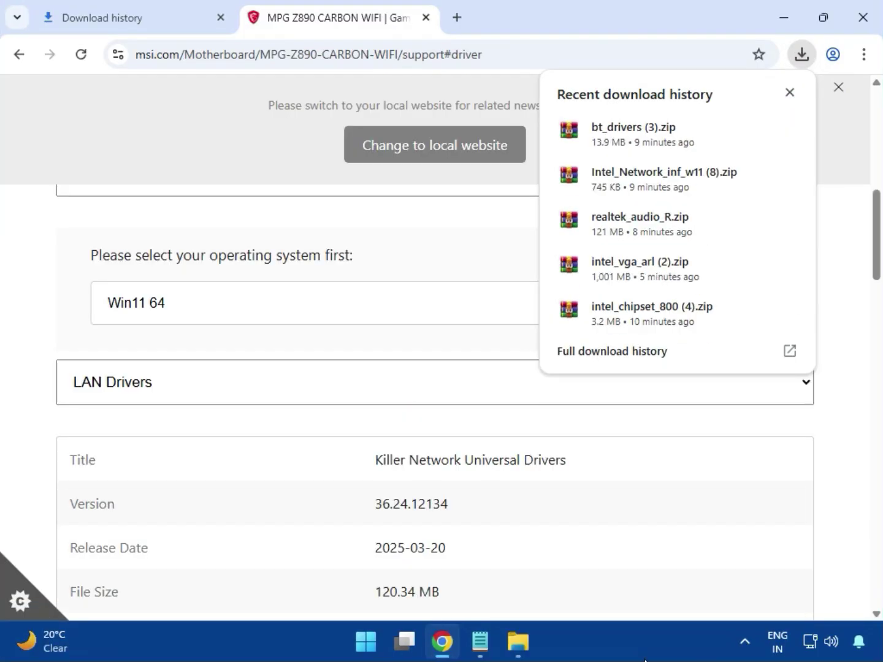
{"action": "left_click", "coordinate": [589, 357]}
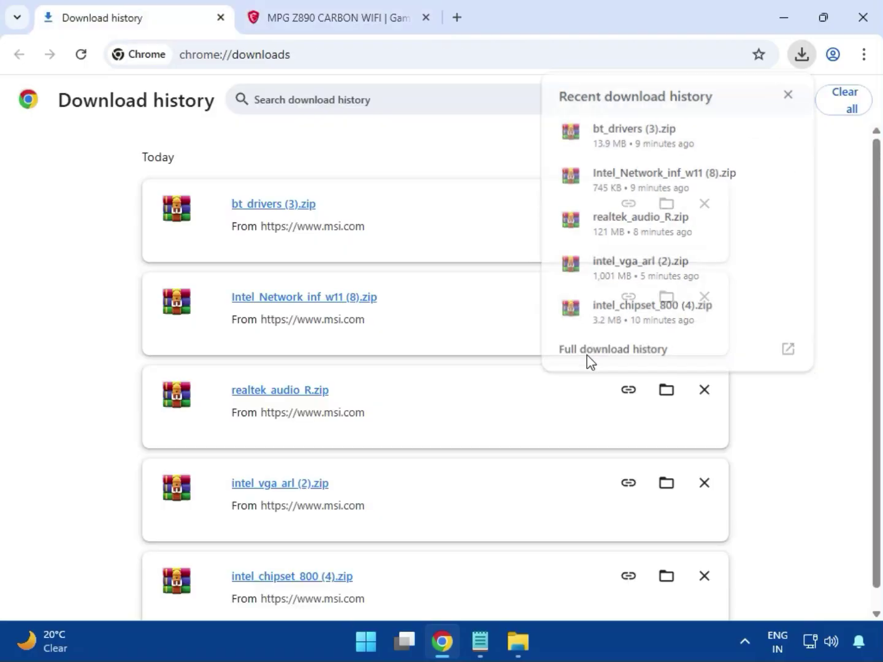
{"action": "left_click", "coordinate": [662, 204]}
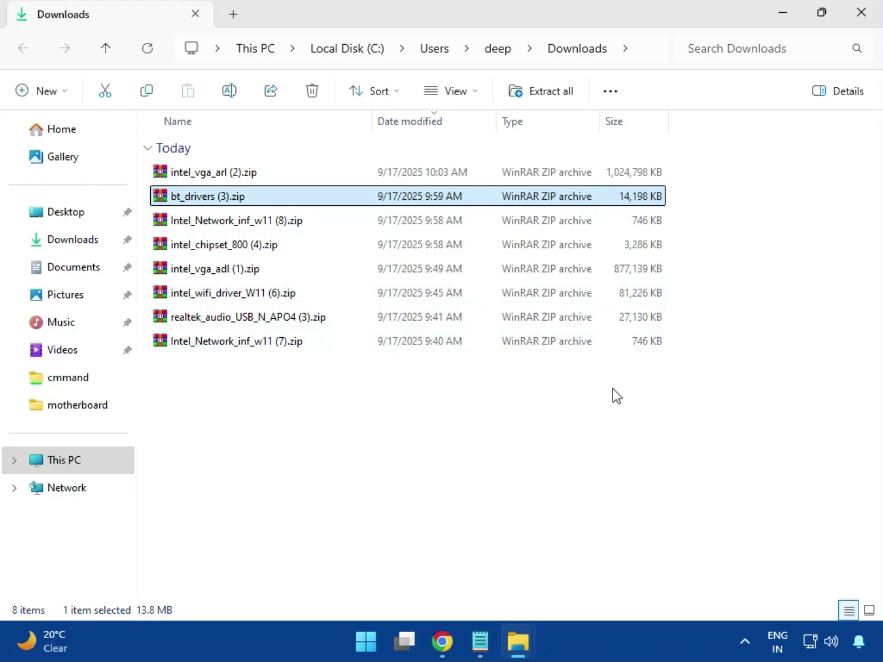
Step: Open intel_vga_arl (2).zip in WinRAR, dismiss the licence reminder and run Installer.exe from the Intel VGA Driver_32.0.101.6629 folder
{"action": "key", "text": "Up"}
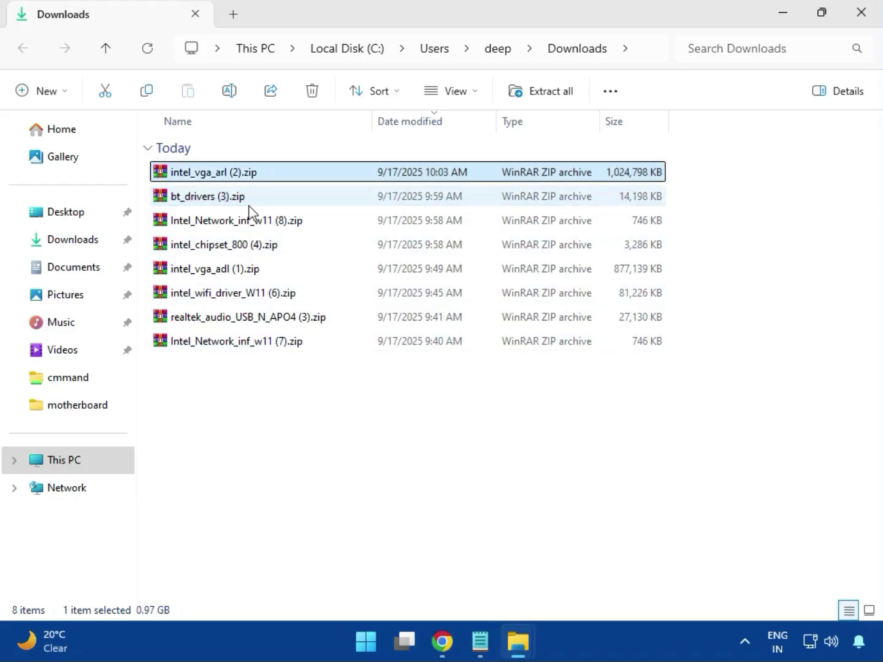
{"action": "double_click", "coordinate": [241, 175]}
{"action": "left_click", "coordinate": [156, 238]}
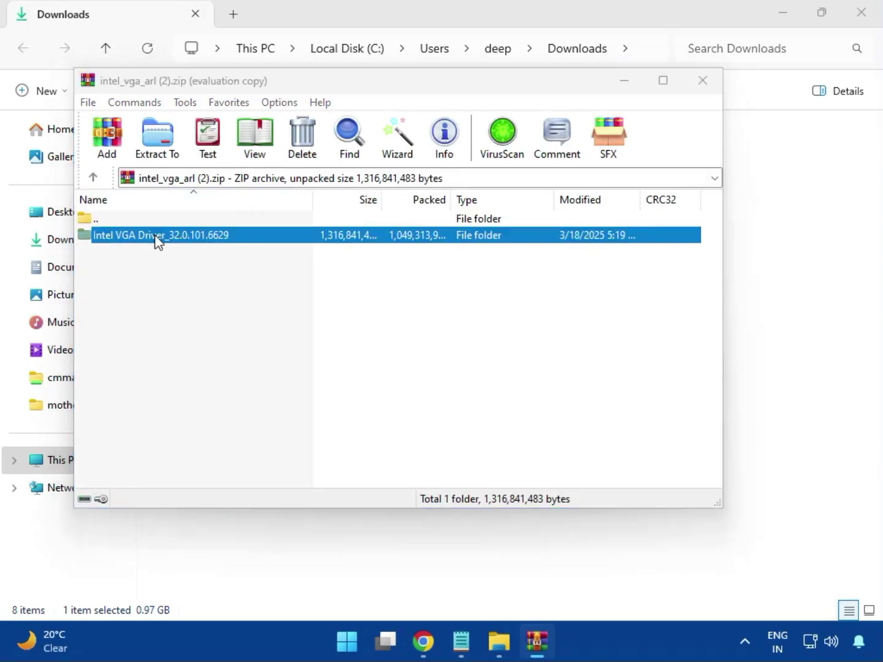
{"action": "left_click", "coordinate": [528, 226]}
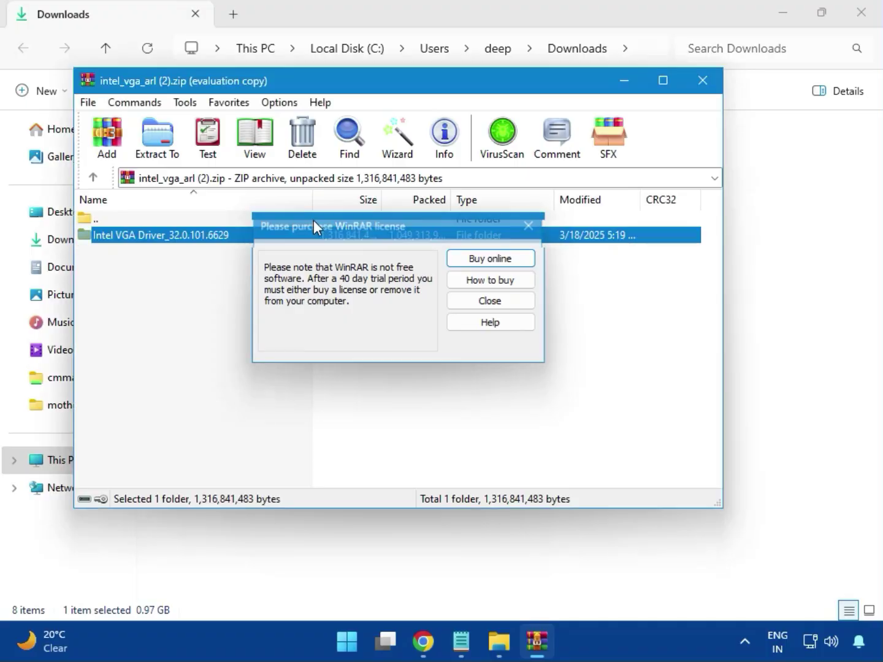
{"action": "double_click", "coordinate": [183, 239]}
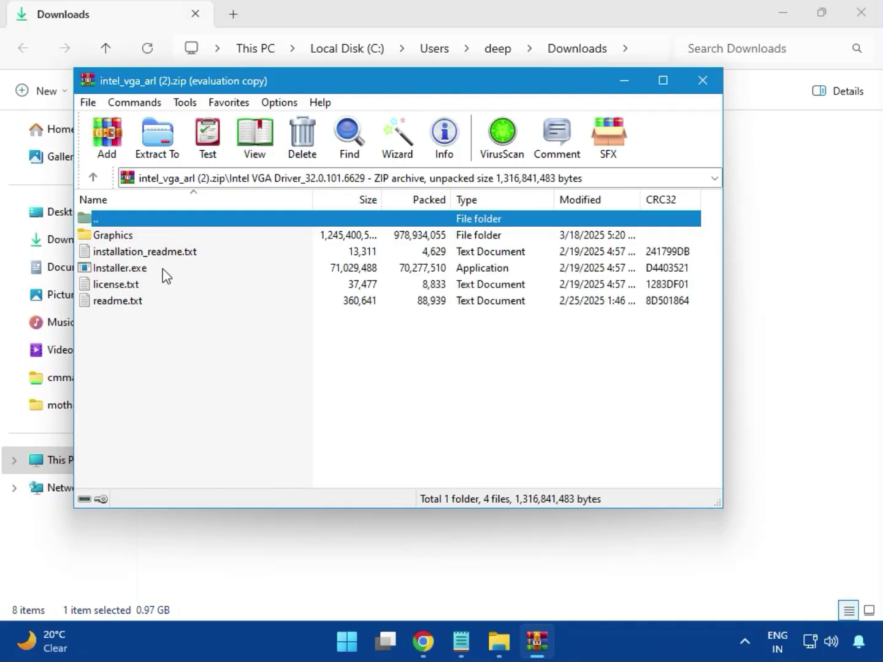
{"action": "left_click", "coordinate": [145, 270]}
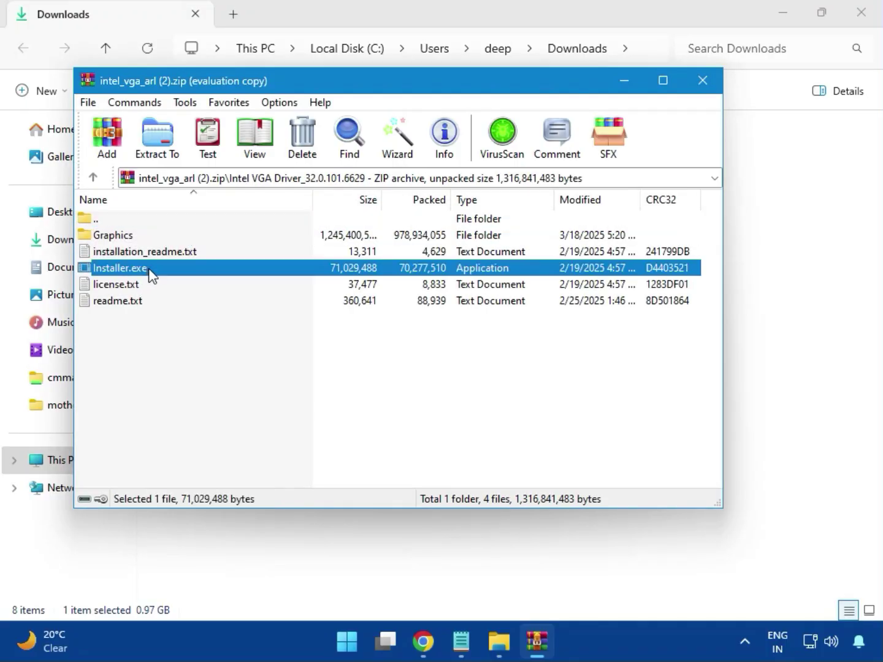
{"action": "double_click", "coordinate": [173, 270]}
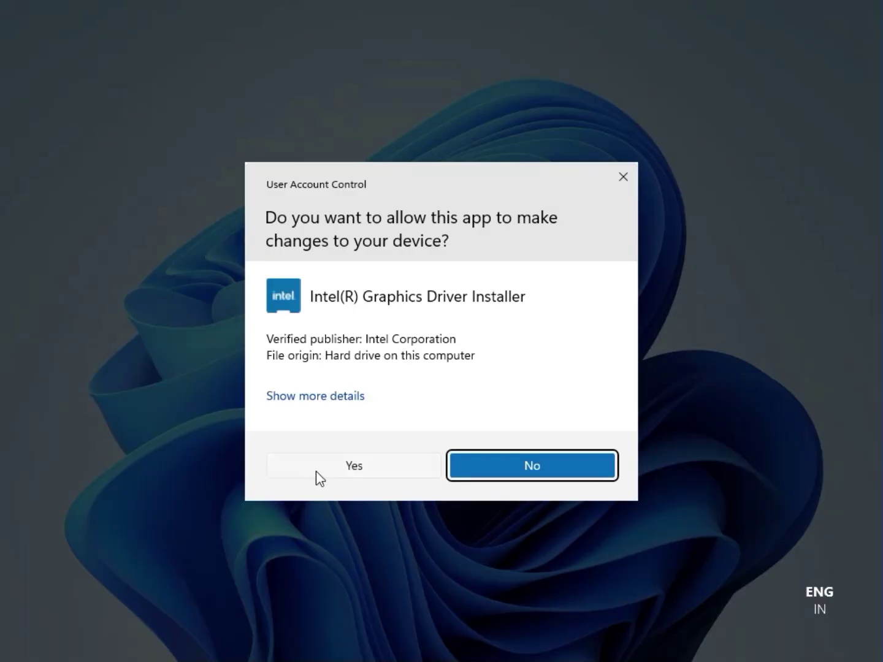
Step: Allow the Intel Graphics Driver Installer to make changes, try to install the driver, and close the installer and archive
{"action": "left_click", "coordinate": [347, 465]}
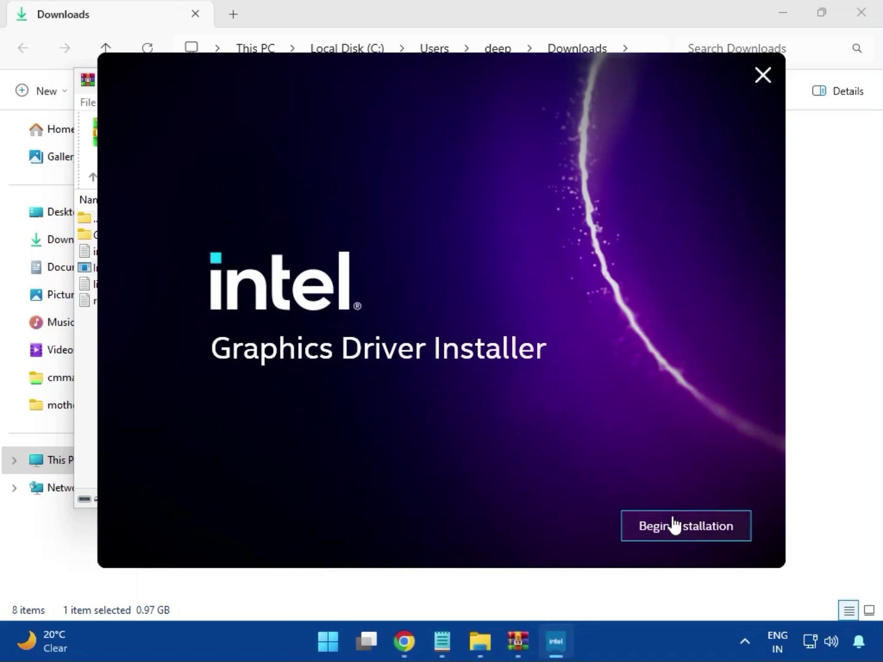
{"action": "left_click", "coordinate": [674, 525]}
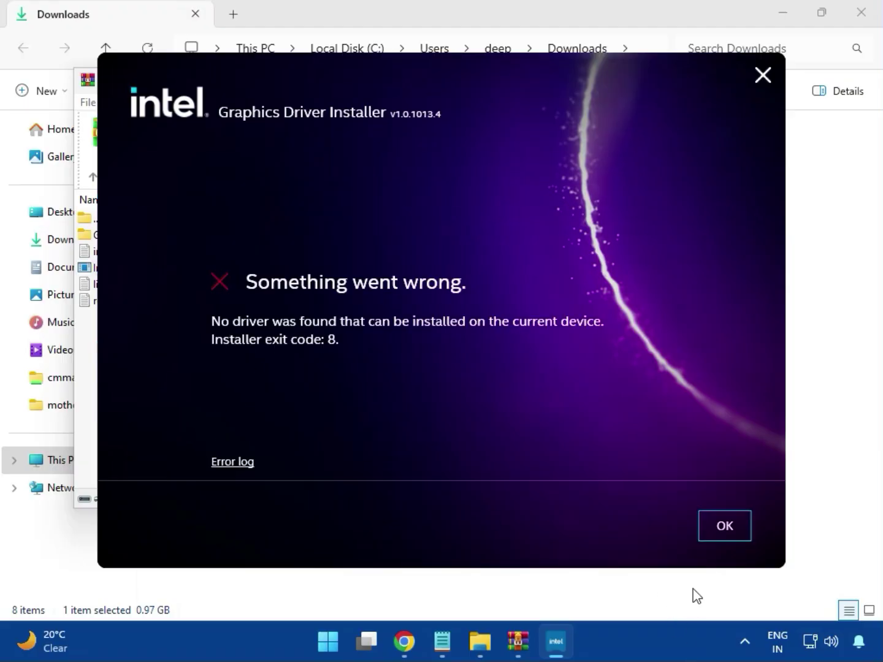
{"action": "left_click", "coordinate": [714, 533]}
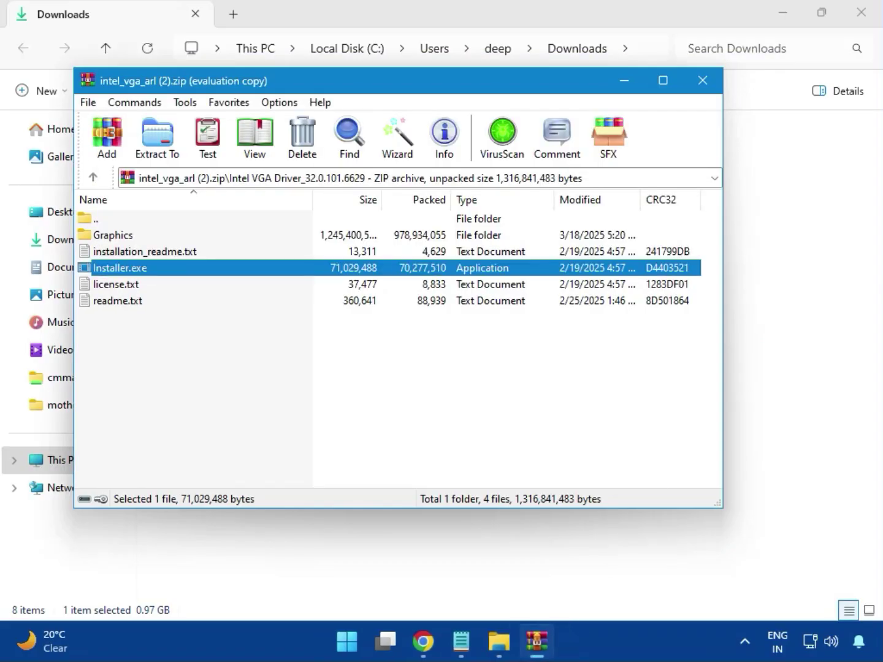
{"action": "left_click", "coordinate": [703, 80]}
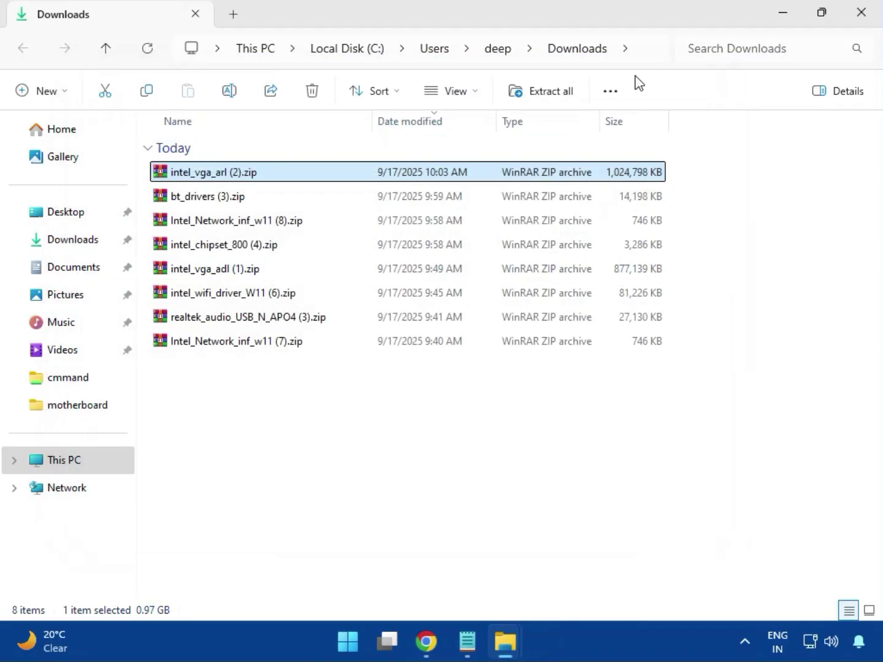
Step: Open bt_drivers (3).zip in WinRAR and run Intel Bluetooth.msi from the Intel BlueTooth Driver_23.70.0.2 folder
{"action": "left_click", "coordinate": [184, 199]}
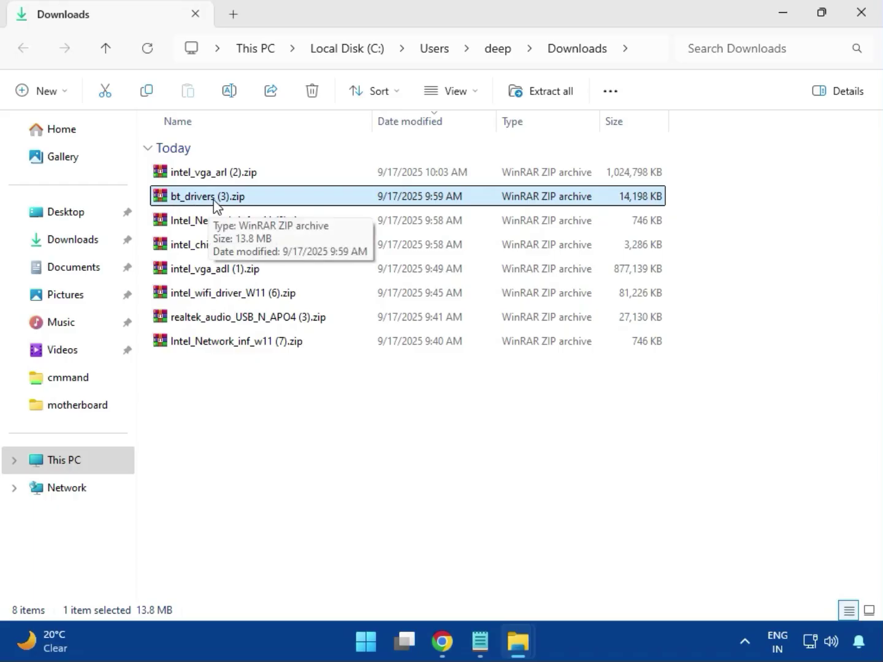
{"action": "double_click", "coordinate": [214, 203]}
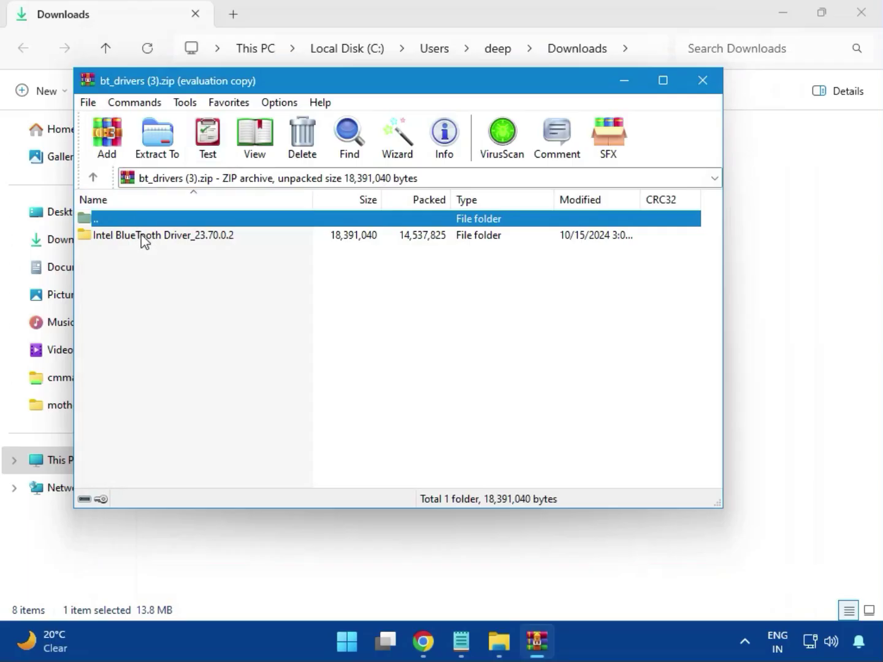
{"action": "left_click", "coordinate": [147, 238]}
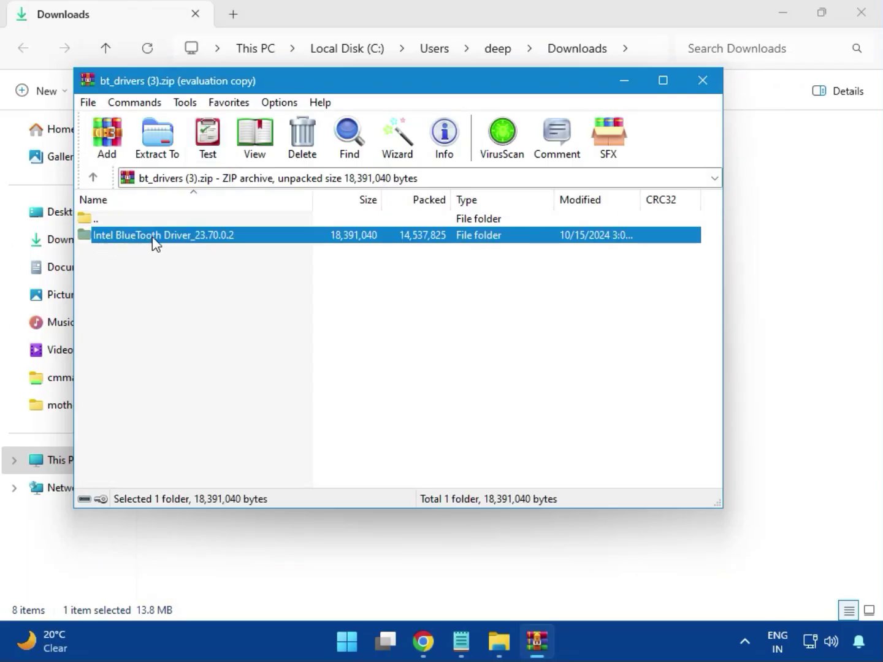
{"action": "double_click", "coordinate": [164, 238]}
{"action": "double_click", "coordinate": [148, 238]}
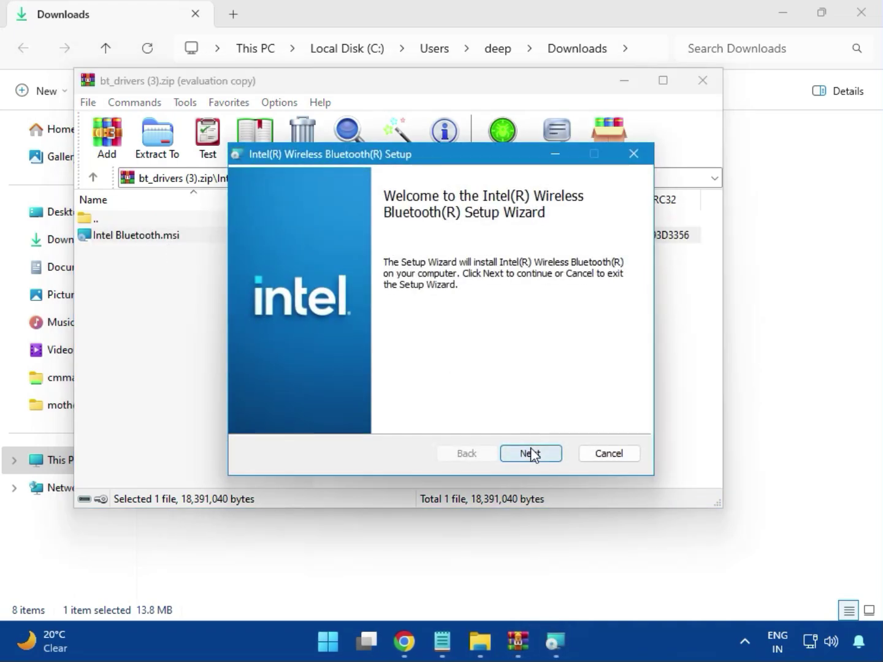
Step: Install Intel Wireless Bluetooth with the licence terms accepted and the Typical setup type, allow the changes, and close the wizard and archive
{"action": "left_click", "coordinate": [531, 454]}
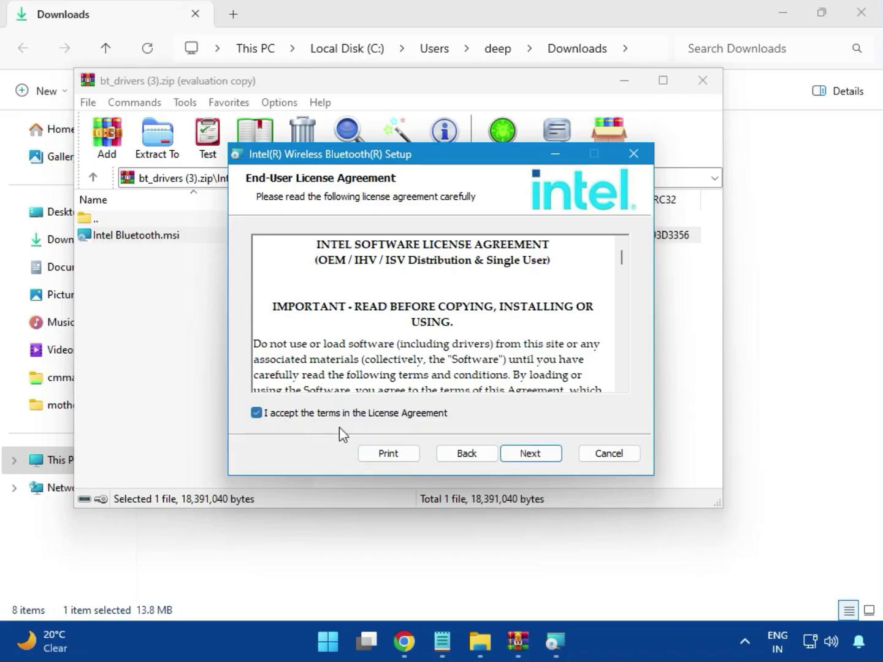
{"action": "left_click", "coordinate": [525, 456]}
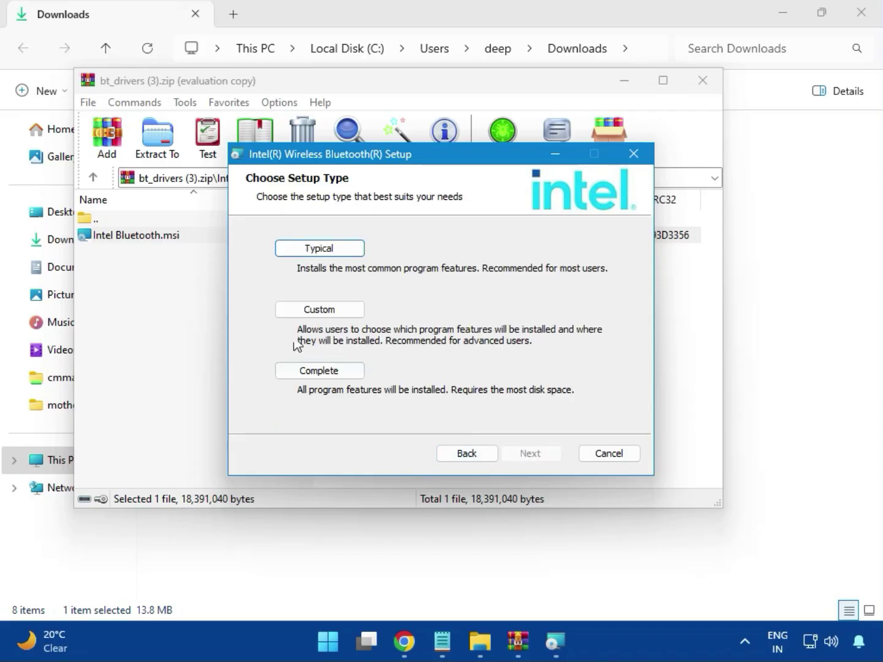
{"action": "left_click", "coordinate": [308, 251]}
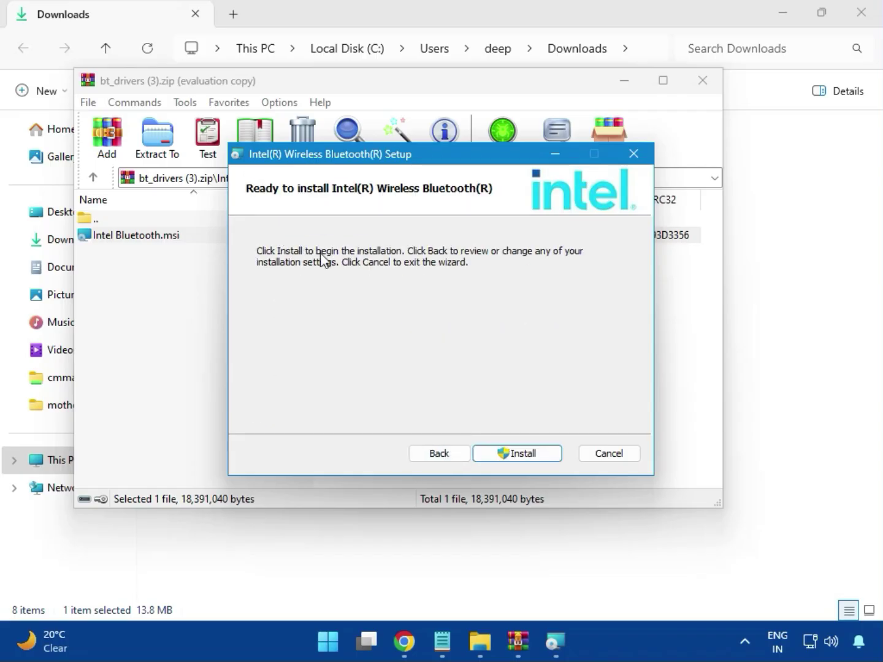
{"action": "left_click", "coordinate": [506, 453]}
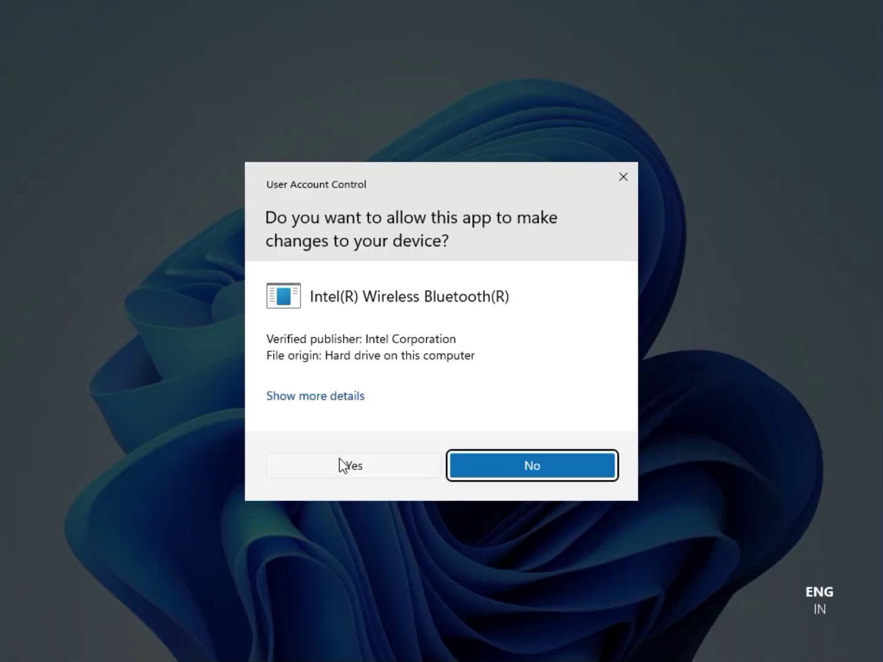
{"action": "left_click", "coordinate": [340, 455]}
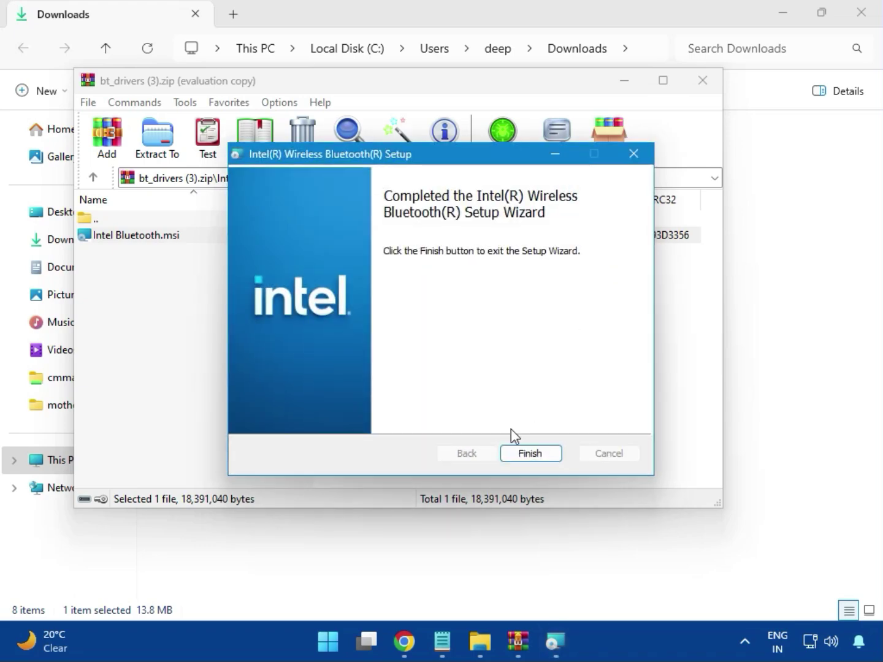
{"action": "left_click", "coordinate": [530, 455]}
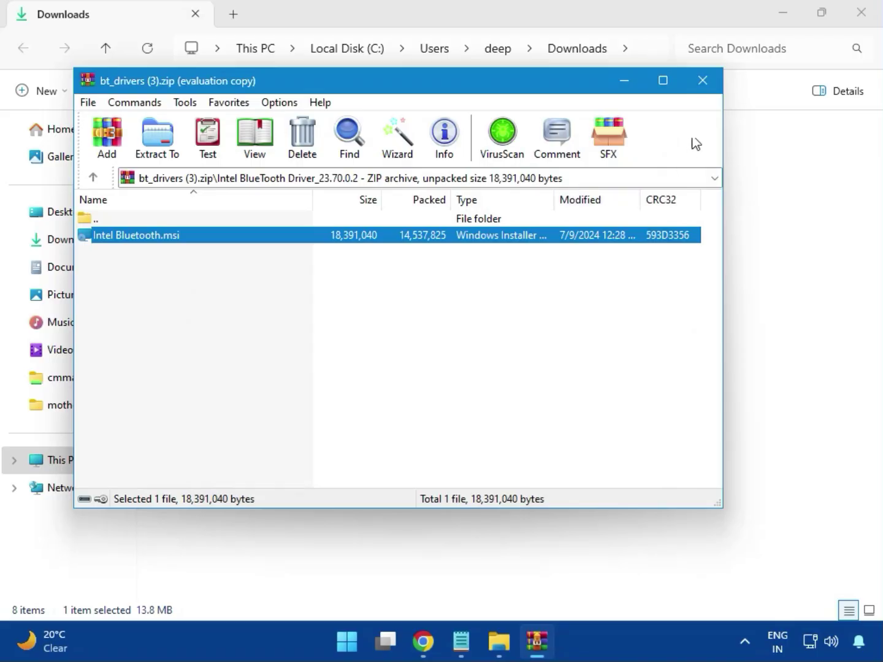
{"action": "left_click", "coordinate": [705, 83]}
Step: Run MSI SetupDrv64.exe from the W11 folder of Intel_Network_inf_w11 (8).zip with permission to make changes, and close the installer and archive
{"action": "left_click", "coordinate": [236, 221]}
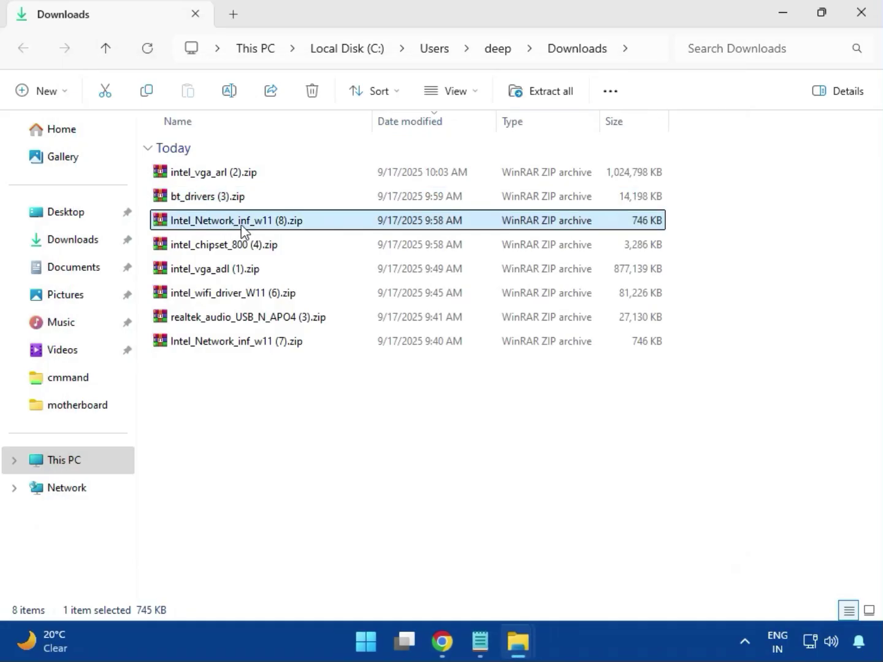
{"action": "double_click", "coordinate": [243, 222]}
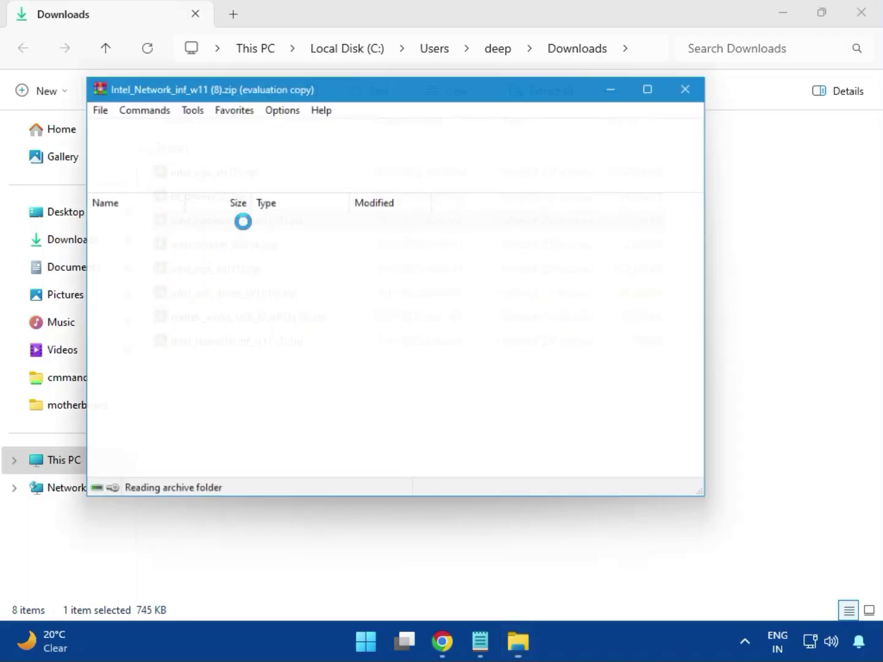
{"action": "left_click", "coordinate": [763, 48]}
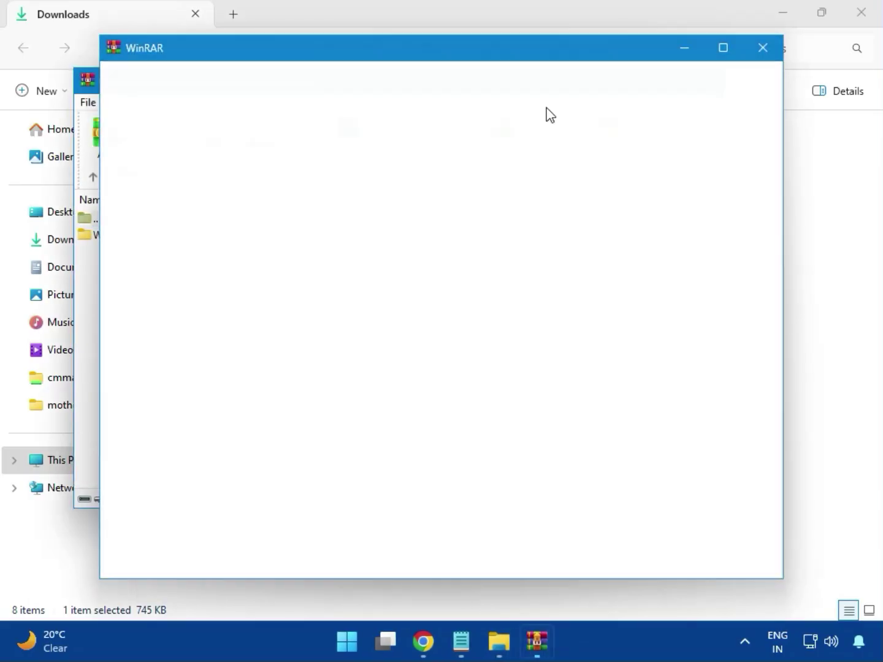
{"action": "double_click", "coordinate": [109, 236]}
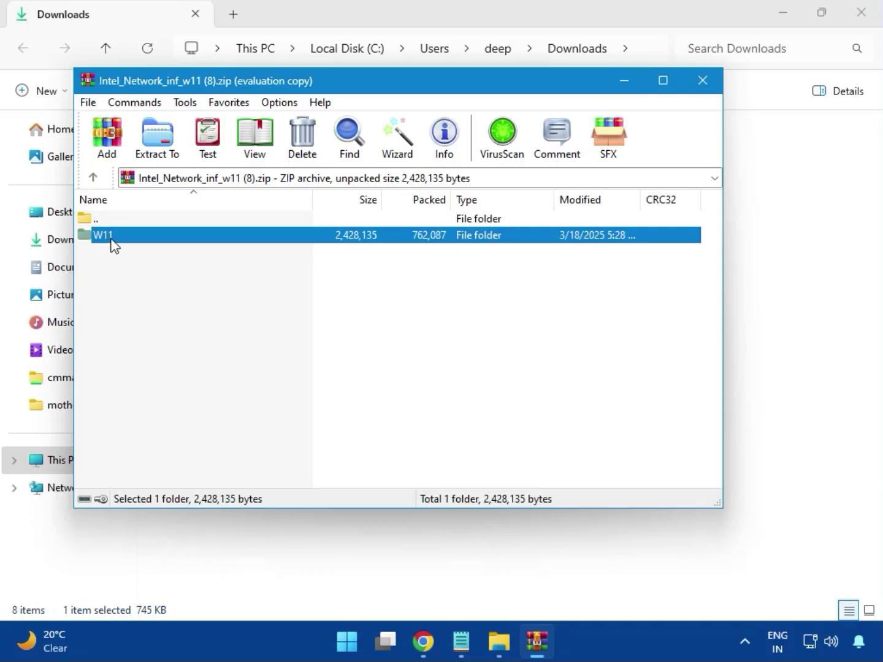
{"action": "double_click", "coordinate": [164, 305]}
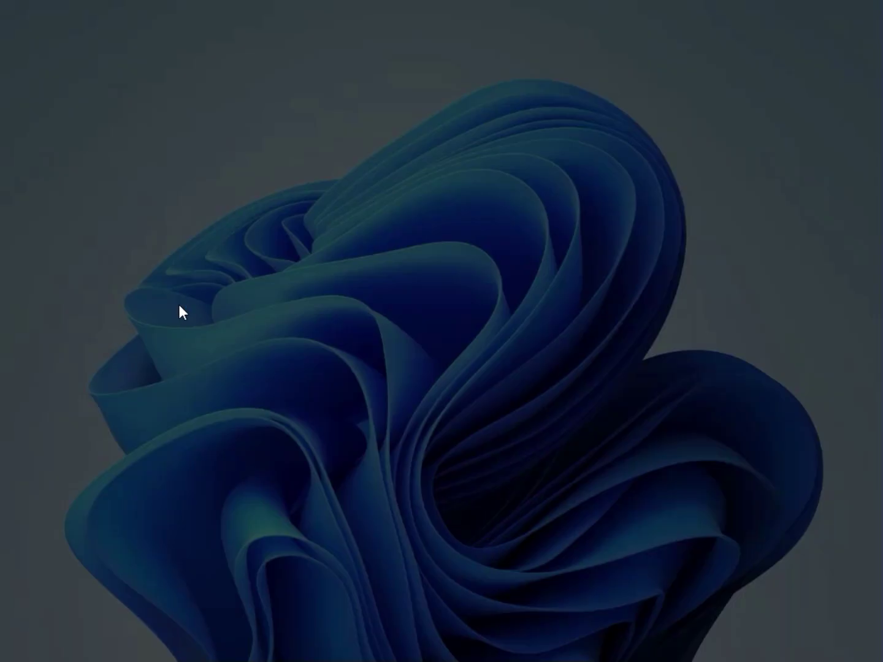
{"action": "left_click", "coordinate": [328, 460]}
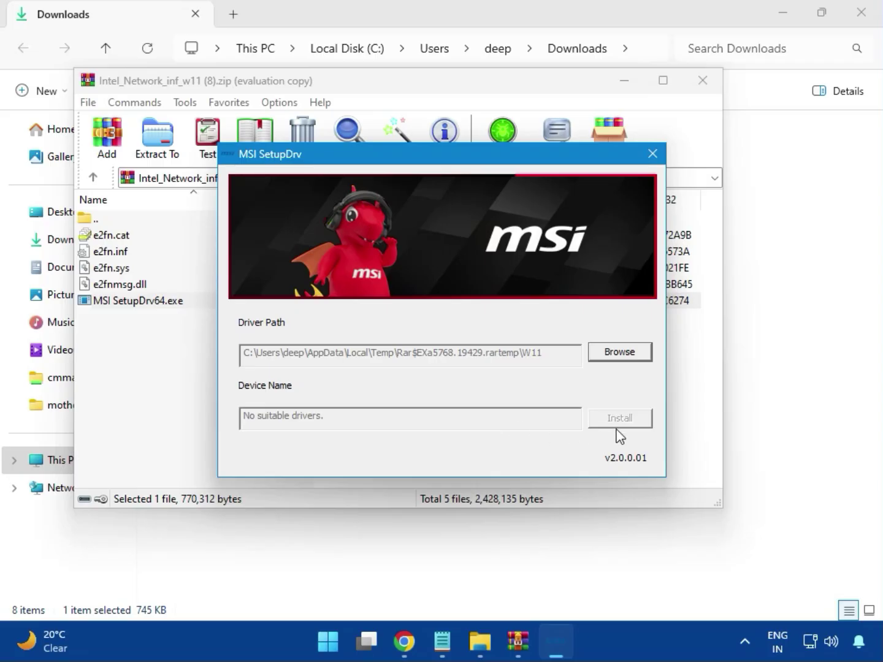
{"action": "left_click", "coordinate": [654, 154]}
{"action": "left_click", "coordinate": [701, 86]}
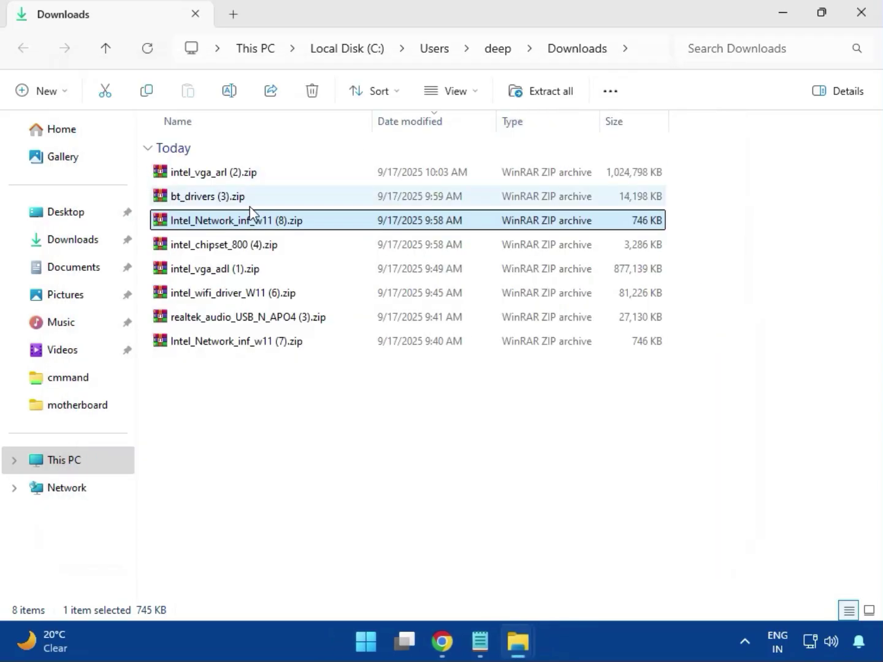
Step: Open intel_chipset_800 (4).zip, dismiss the licence reminder and run SetupChipset.exe from the Intel Chipset Driver_10.1.20062.8627 folder
{"action": "left_click", "coordinate": [205, 250]}
{"action": "double_click", "coordinate": [250, 250]}
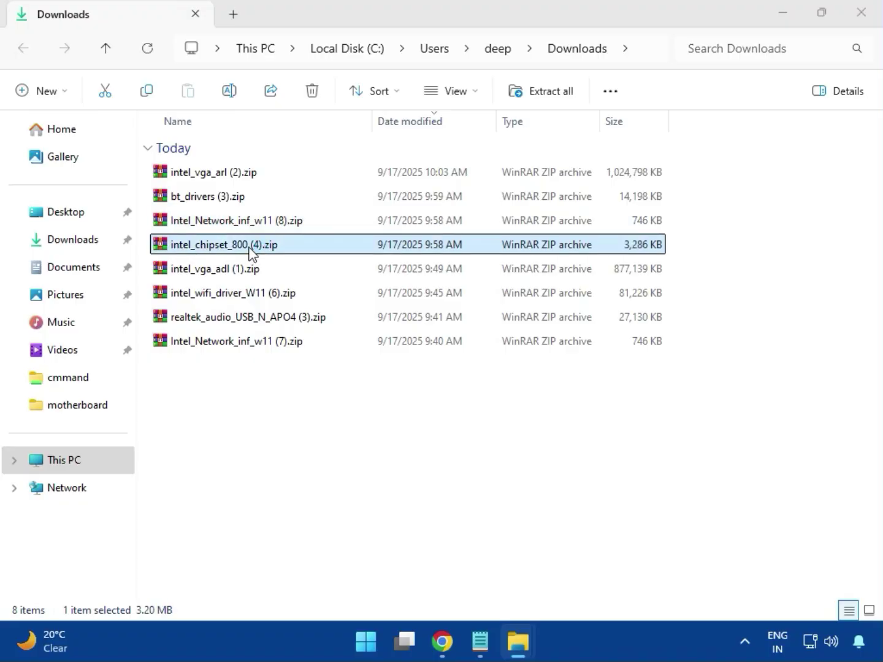
{"action": "left_click", "coordinate": [126, 244]}
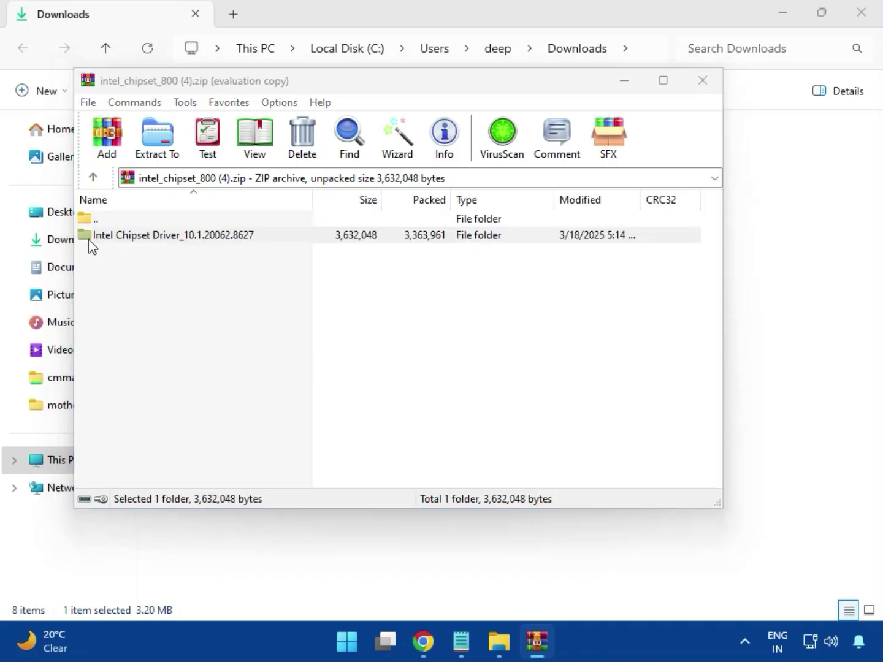
{"action": "left_click", "coordinate": [531, 226]}
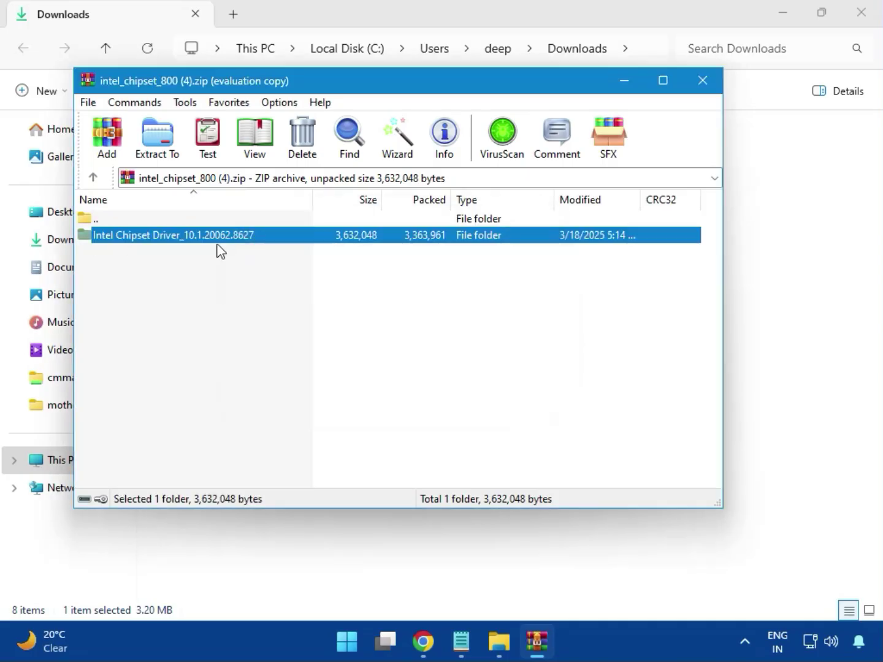
{"action": "double_click", "coordinate": [216, 239]}
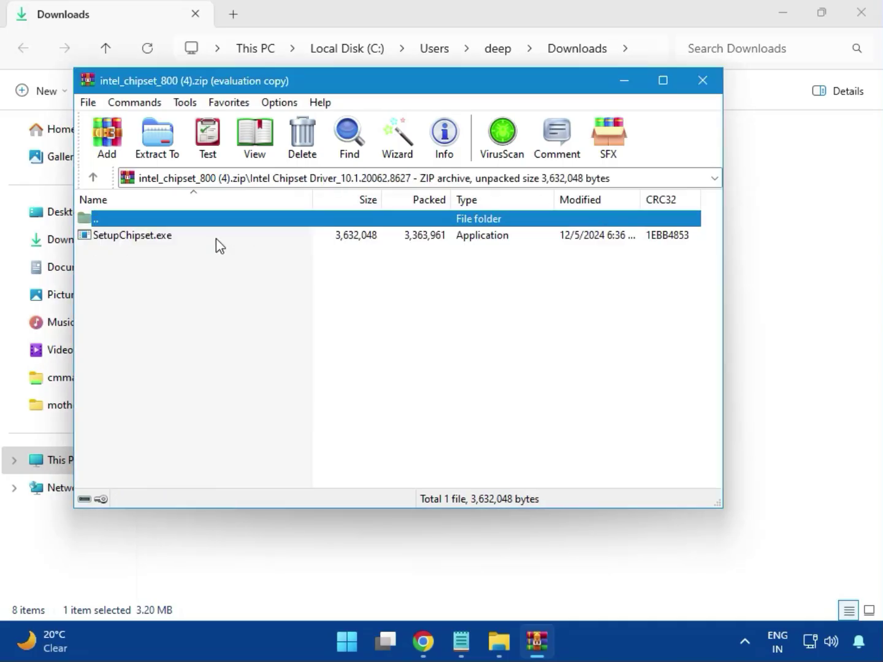
{"action": "double_click", "coordinate": [142, 243]}
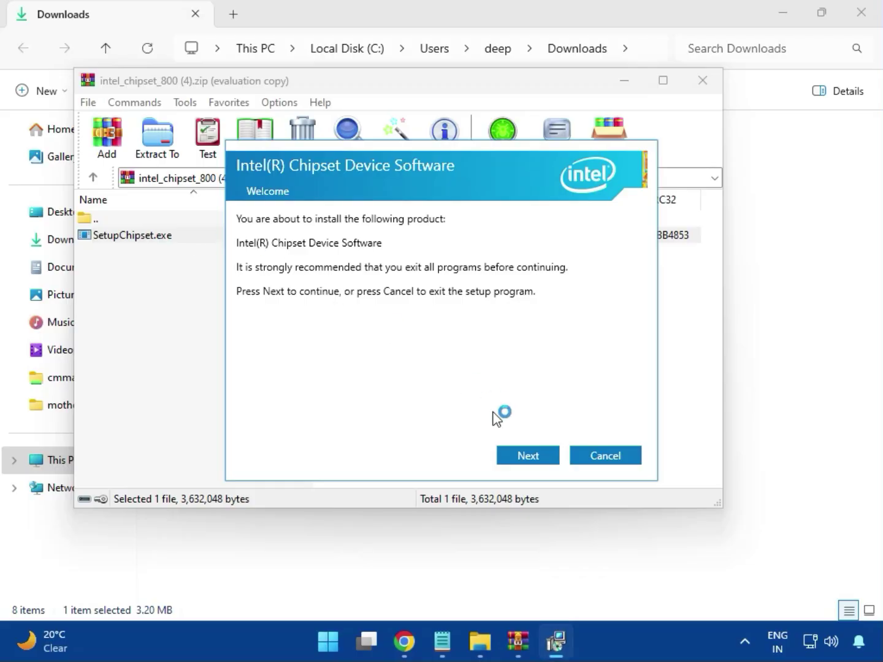
Step: Try to install the Intel Chipset Device Software, allowing it to make changes, and close the installer and archive
{"action": "left_click", "coordinate": [529, 456]}
{"action": "left_click", "coordinate": [531, 457]}
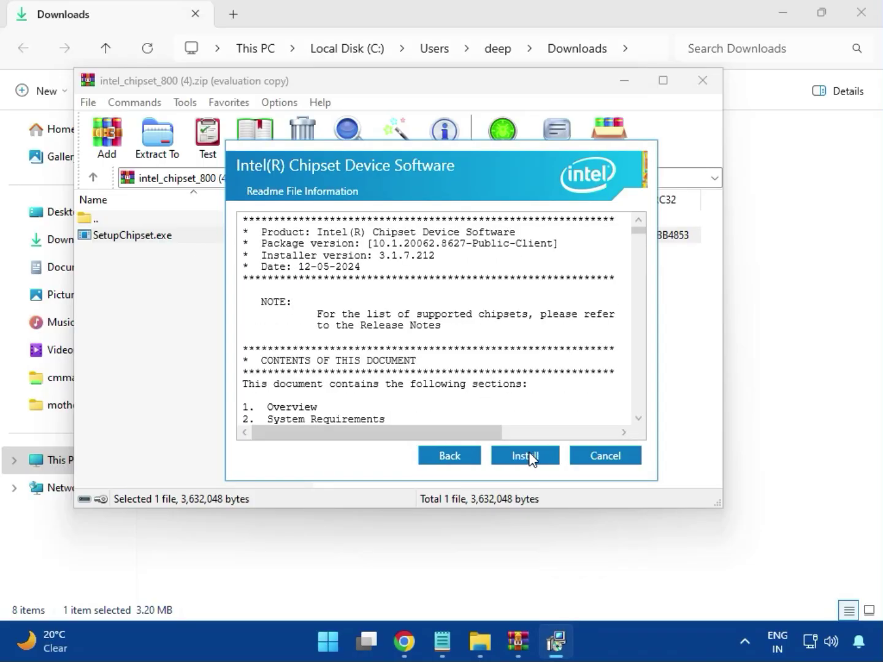
{"action": "left_click", "coordinate": [527, 454]}
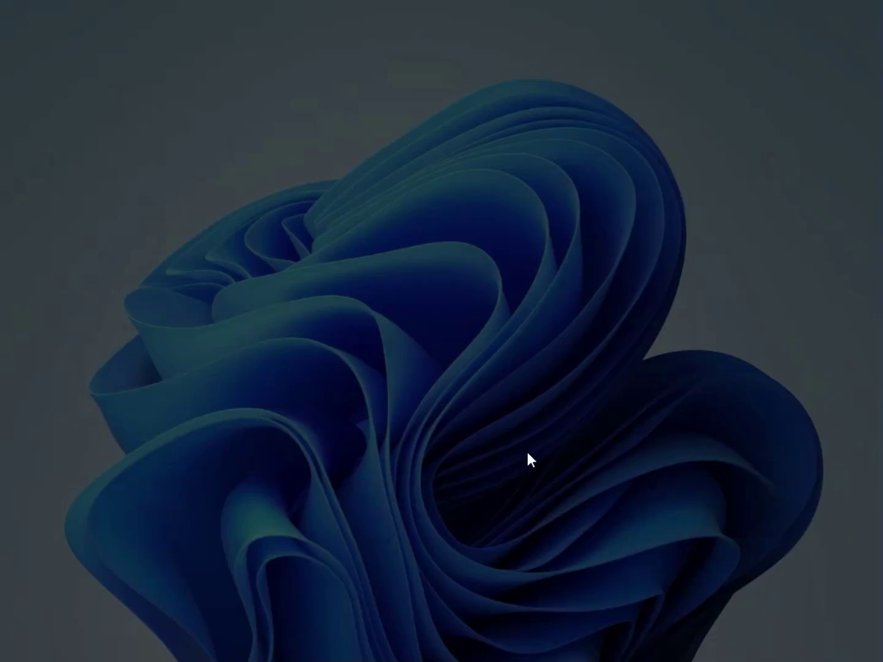
{"action": "left_click", "coordinate": [390, 466]}
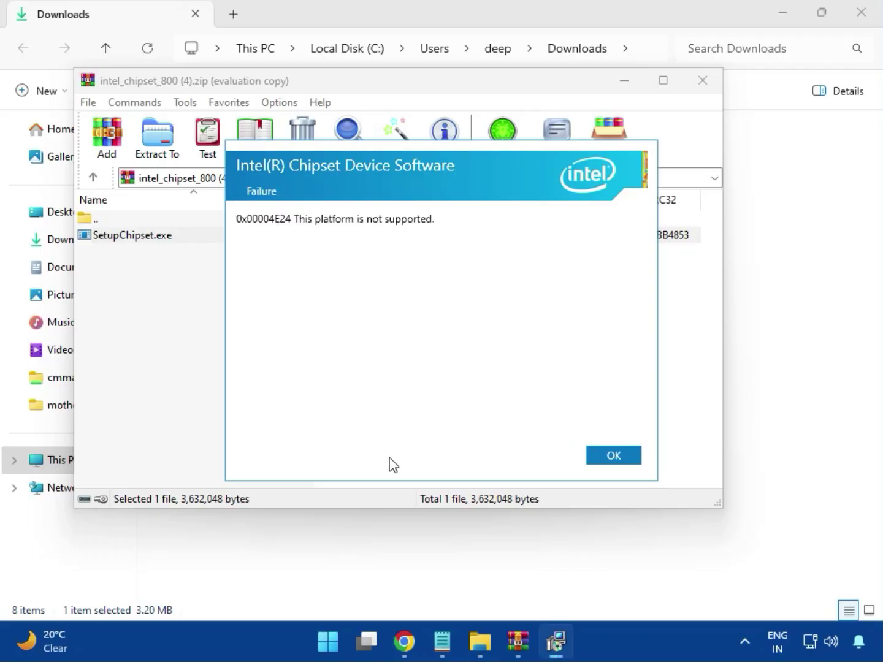
{"action": "left_click", "coordinate": [604, 455]}
{"action": "left_click", "coordinate": [701, 82]}
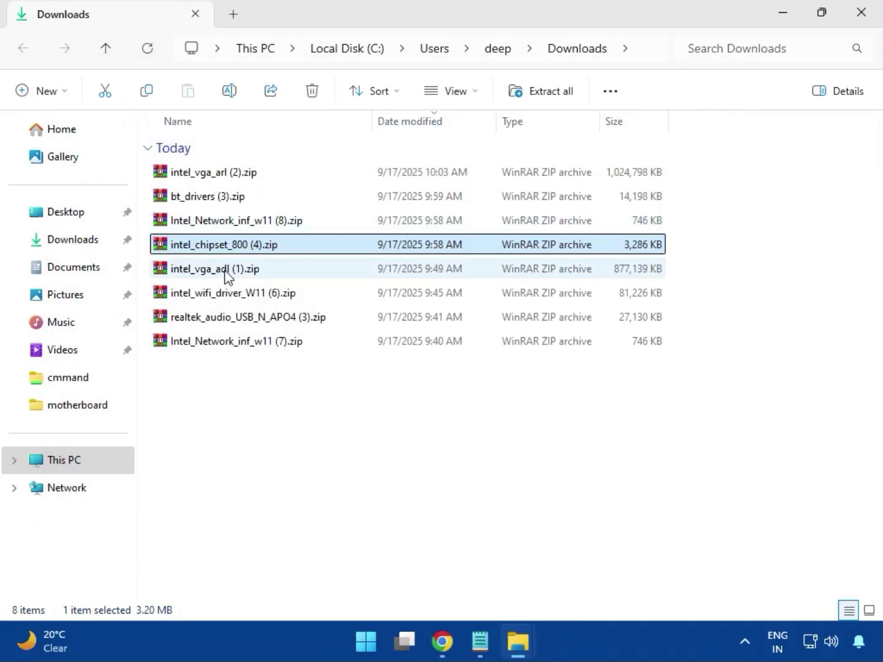
Step: Look into intel_vga_adl (1).zip, dismissing the WinRAR reminder window, and close the archive
{"action": "left_click", "coordinate": [226, 275]}
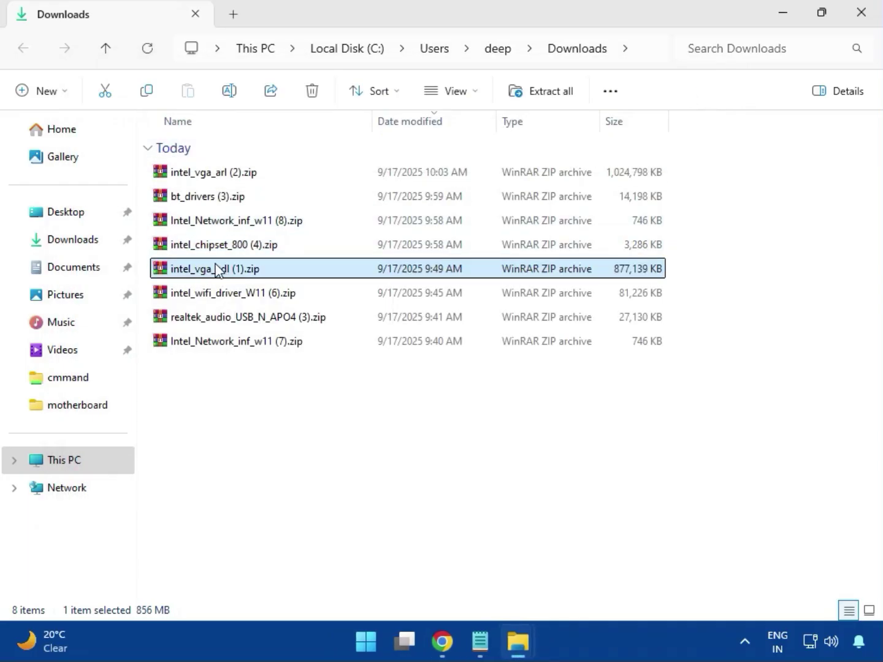
{"action": "double_click", "coordinate": [190, 267]}
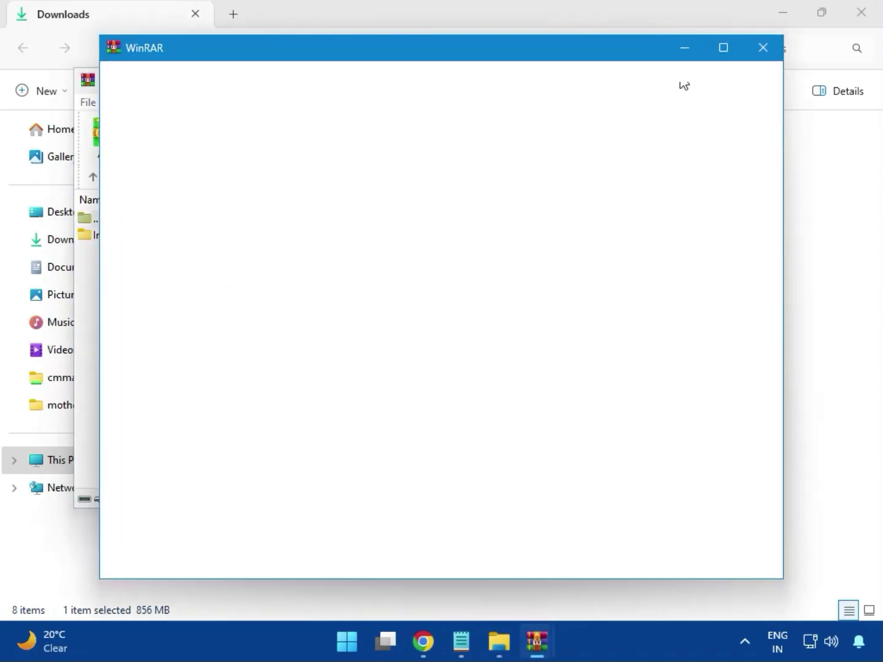
{"action": "left_click", "coordinate": [764, 48]}
{"action": "left_click", "coordinate": [698, 90]}
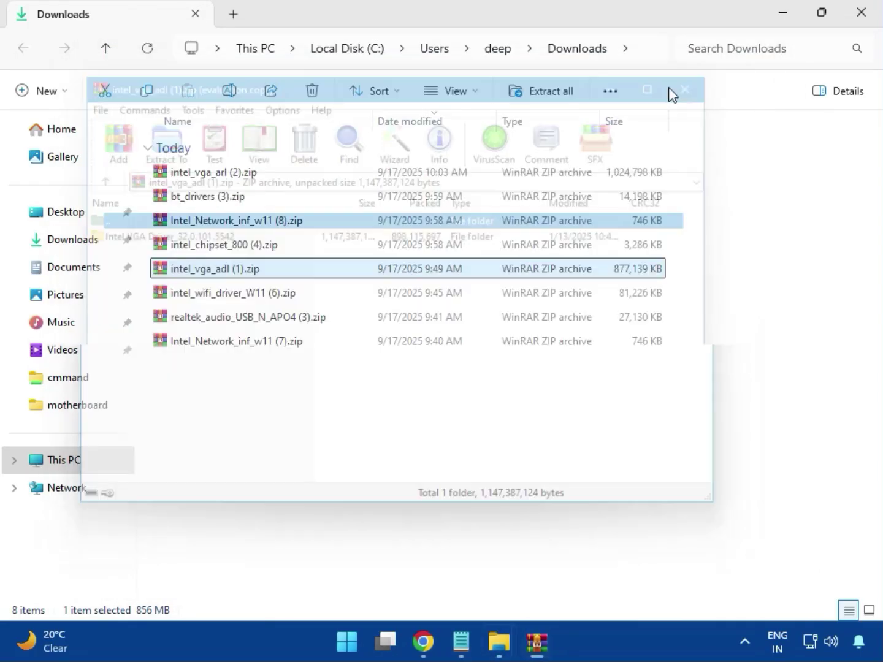
Step: Open intel_wifi_driver_W11 (6).zip, dismissing the licence reminder, and go to the UWD\Win64 folder inside Intel WIFI Driver_23.40.0.4
{"action": "left_click", "coordinate": [226, 295]}
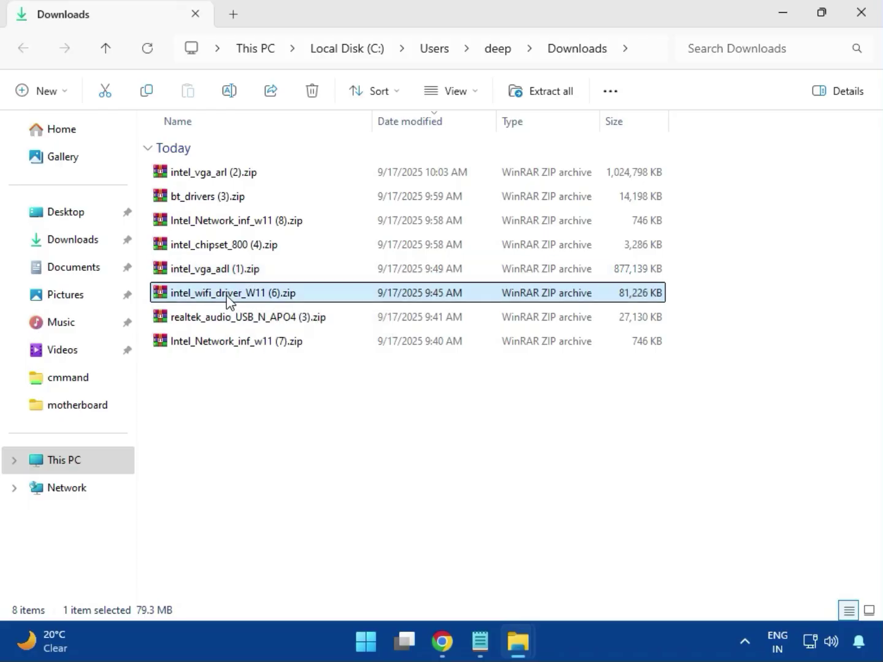
{"action": "double_click", "coordinate": [224, 296]}
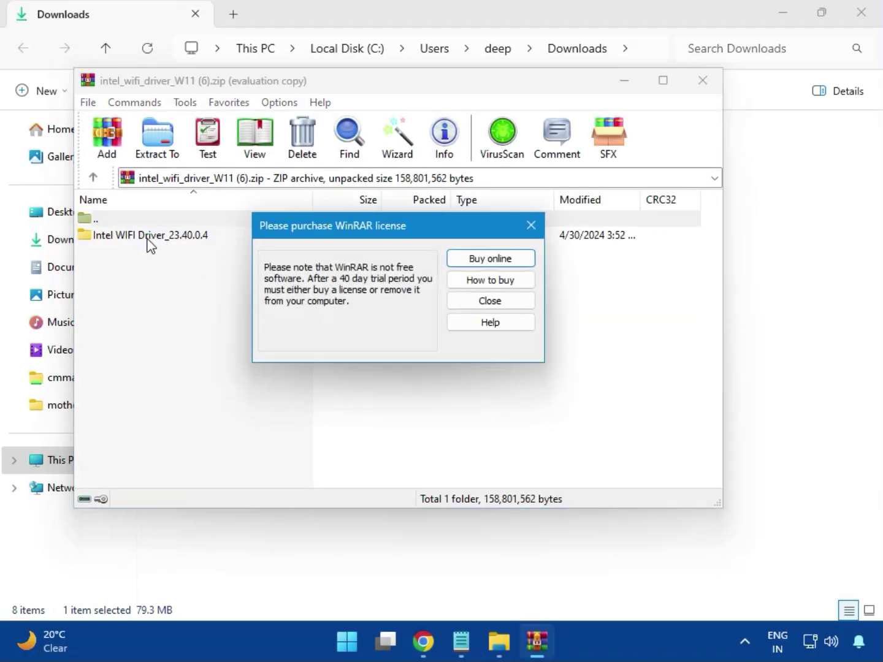
{"action": "left_click", "coordinate": [530, 226]}
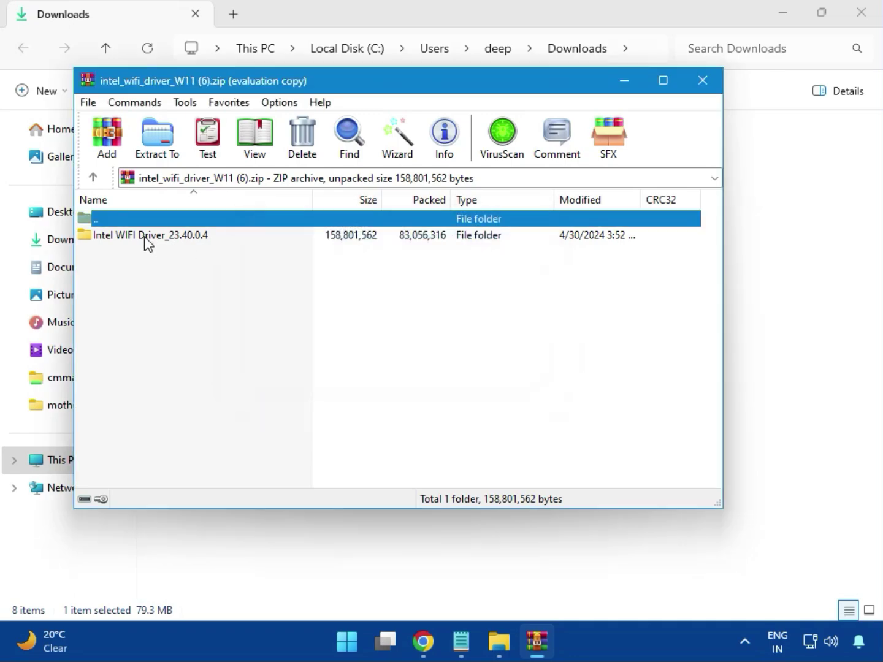
{"action": "double_click", "coordinate": [143, 236]}
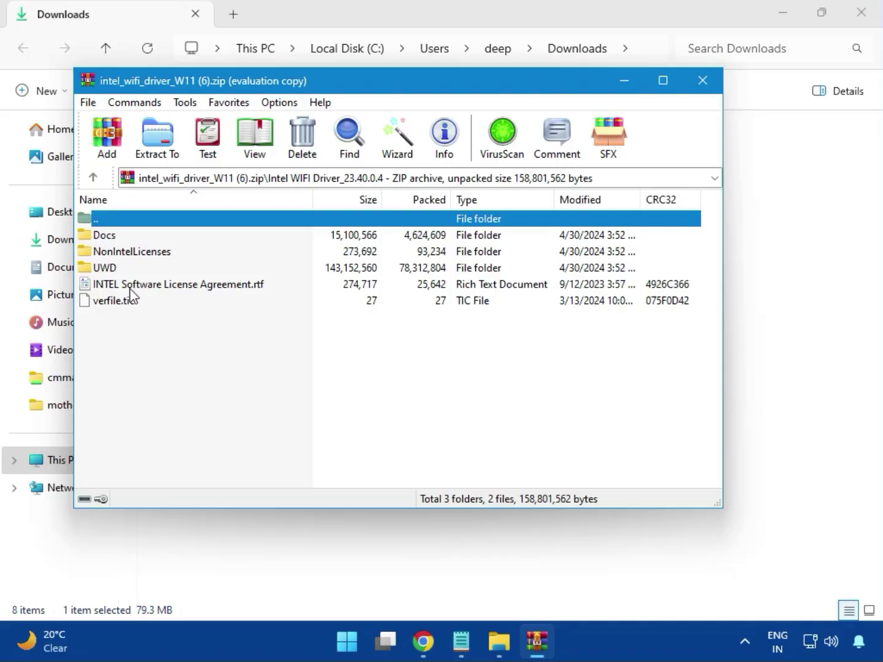
{"action": "double_click", "coordinate": [120, 269]}
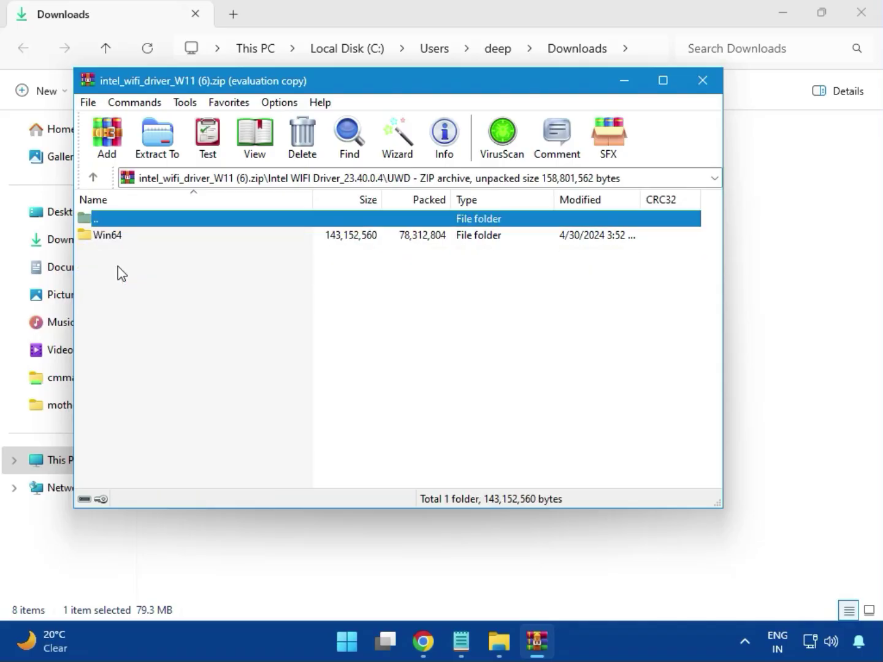
{"action": "double_click", "coordinate": [119, 238]}
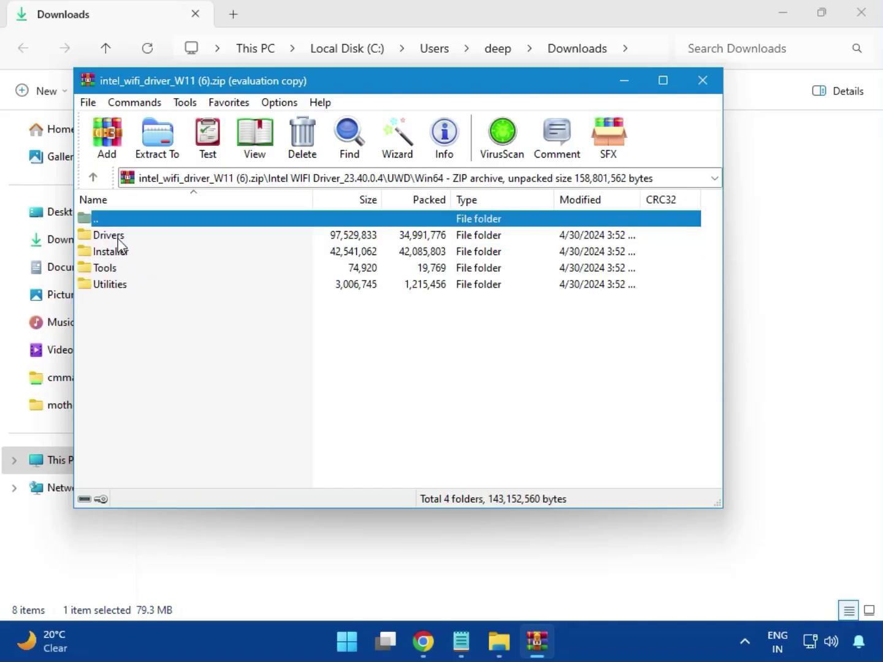
Step: Look through the contents of the Drivers folder and return to the Win64 folder
{"action": "double_click", "coordinate": [113, 235]}
{"action": "scroll", "coordinate": [161, 364], "scroll_direction": "down", "scroll_amount": 2}
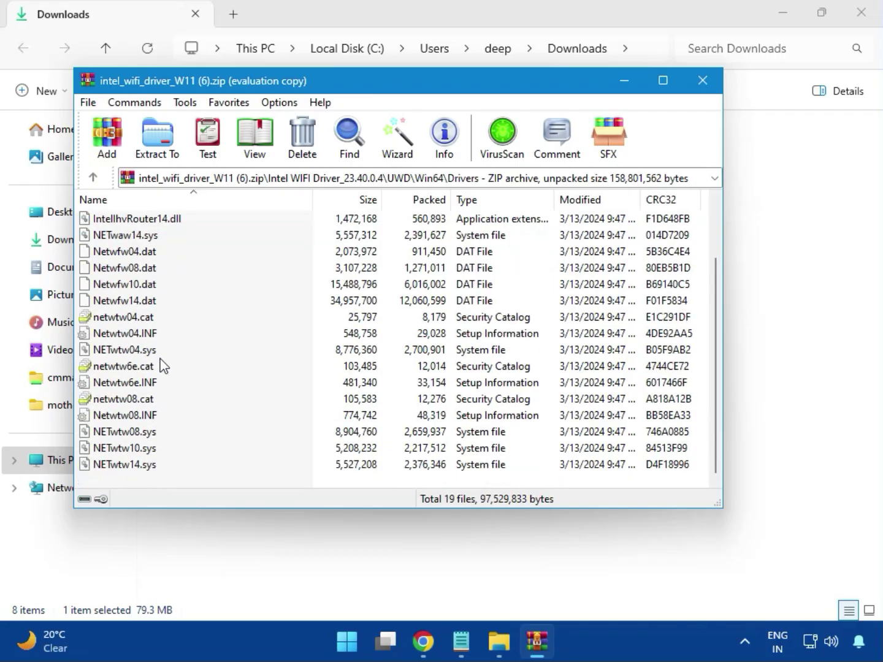
{"action": "scroll", "coordinate": [152, 406], "scroll_direction": "up", "scroll_amount": 2}
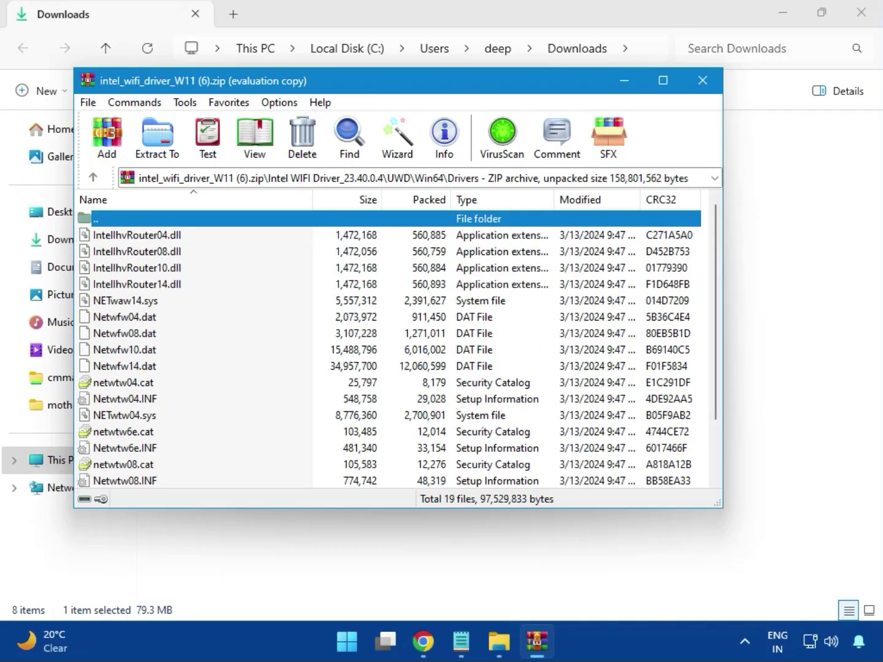
{"action": "key", "text": "BackSpace"}
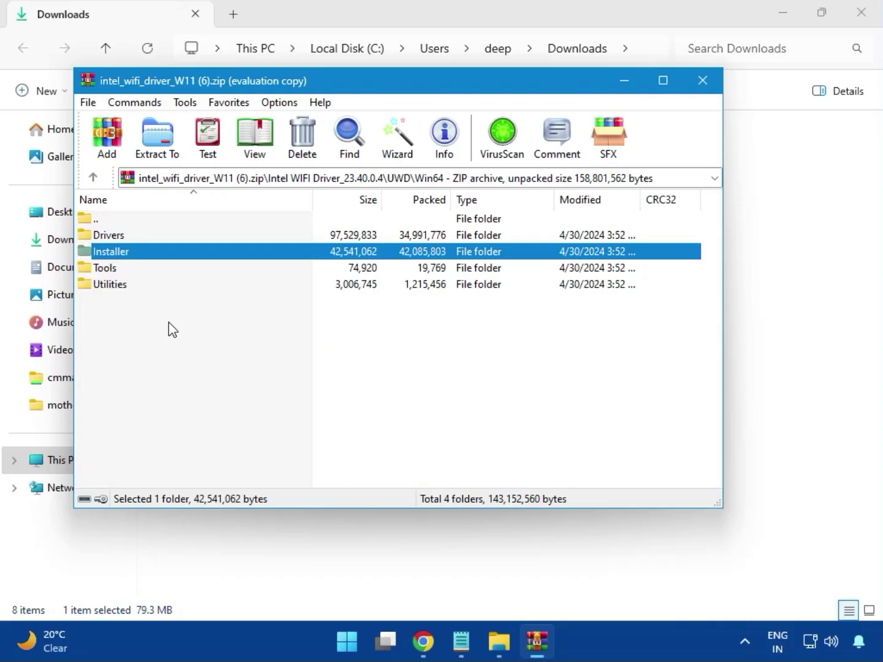
Step: Run WirelessSetup.exe from the Installer folder of the WiFi driver archive
{"action": "double_click", "coordinate": [126, 253]}
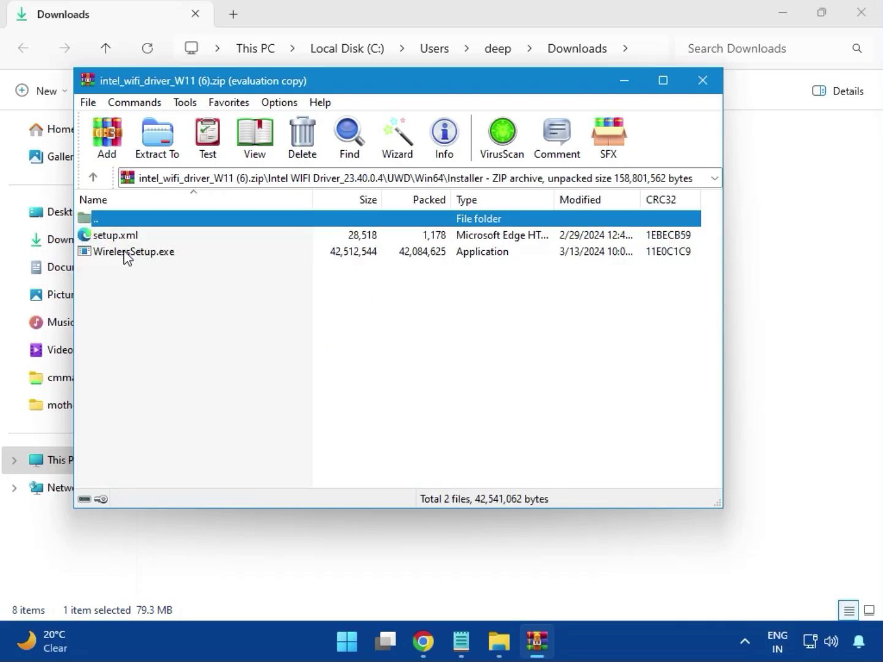
{"action": "left_click", "coordinate": [108, 253]}
{"action": "double_click", "coordinate": [139, 253]}
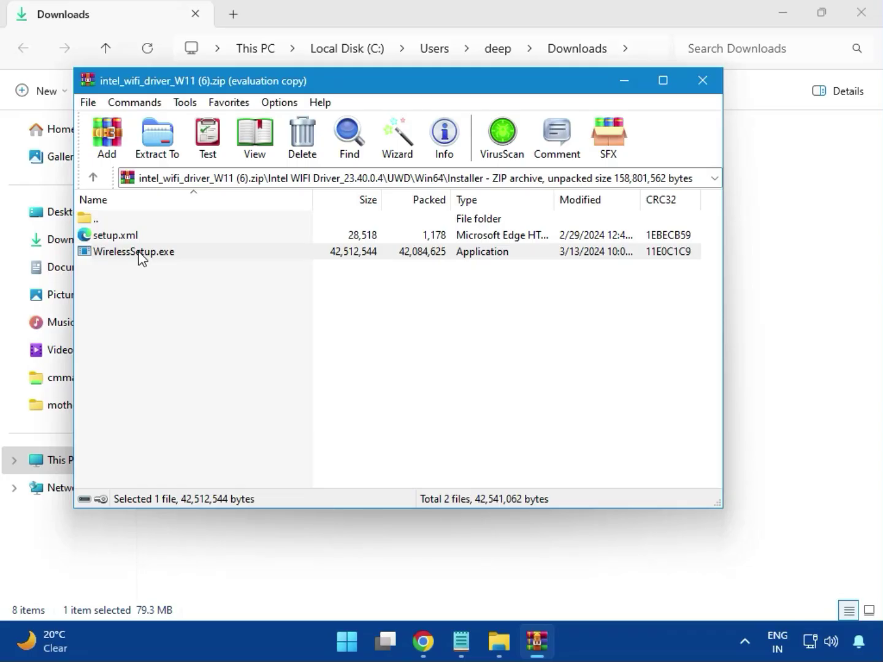
{"action": "double_click", "coordinate": [140, 252]}
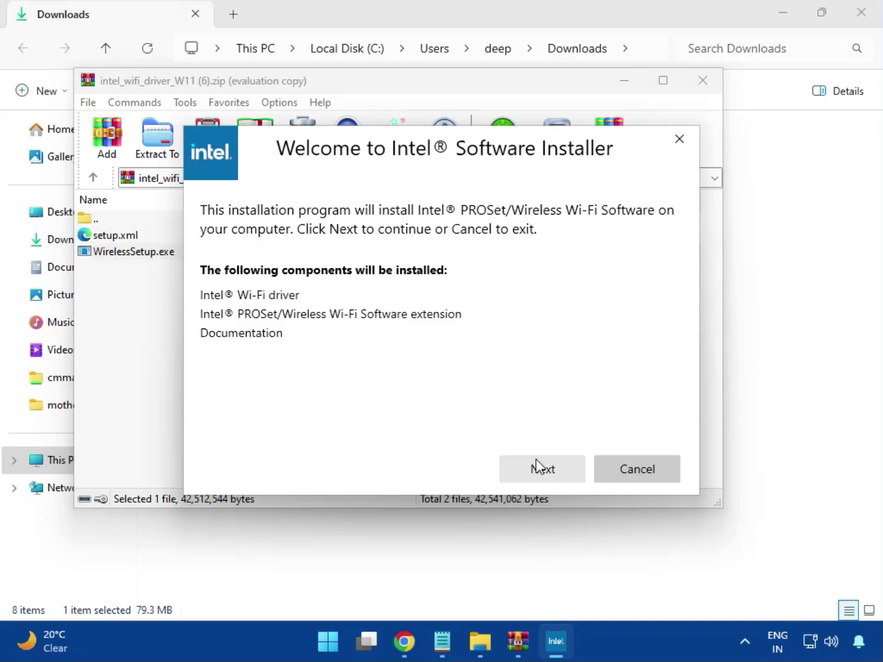
Step: Install the Intel PROSet/Wireless Wi-Fi Software, accepting the licence terms and allowing changes, and close the finished installer and the archive
{"action": "left_click", "coordinate": [539, 464]}
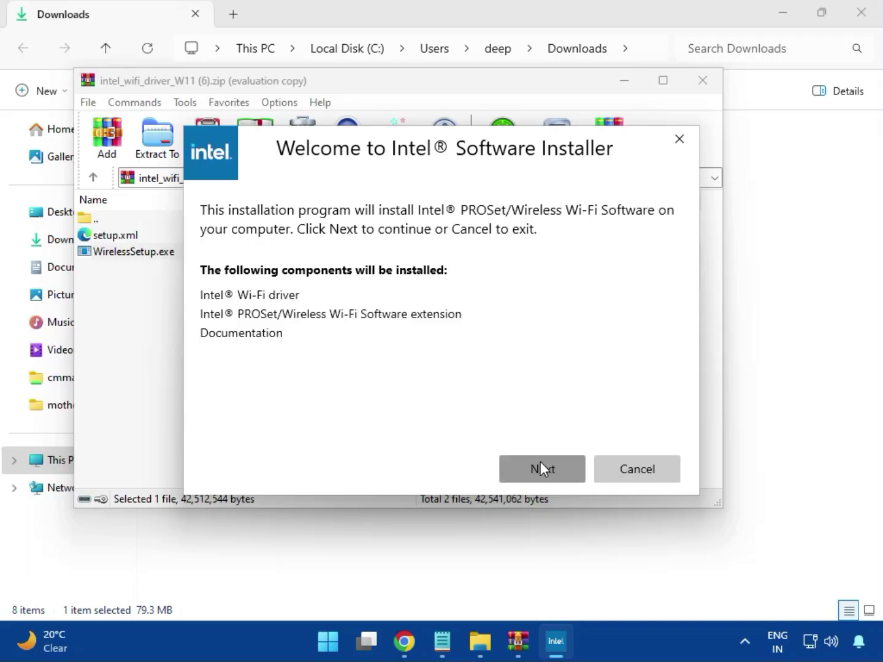
{"action": "left_click", "coordinate": [389, 433]}
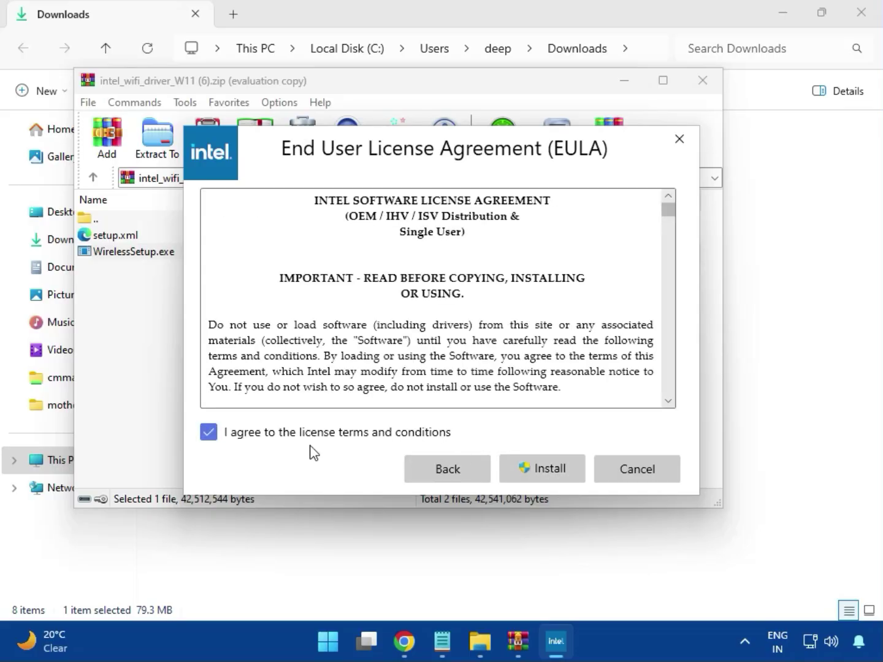
{"action": "left_click", "coordinate": [549, 473]}
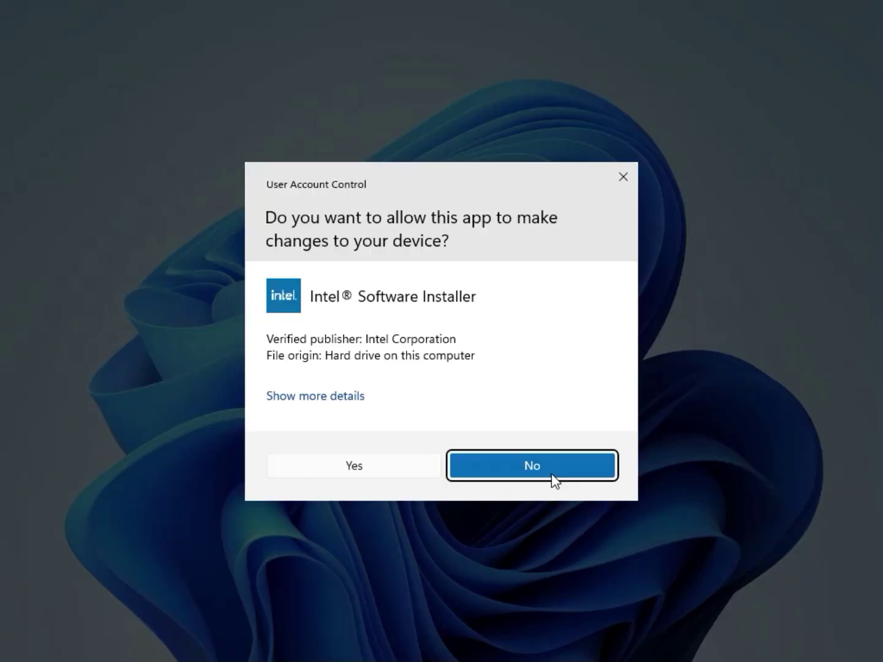
{"action": "left_click", "coordinate": [399, 471]}
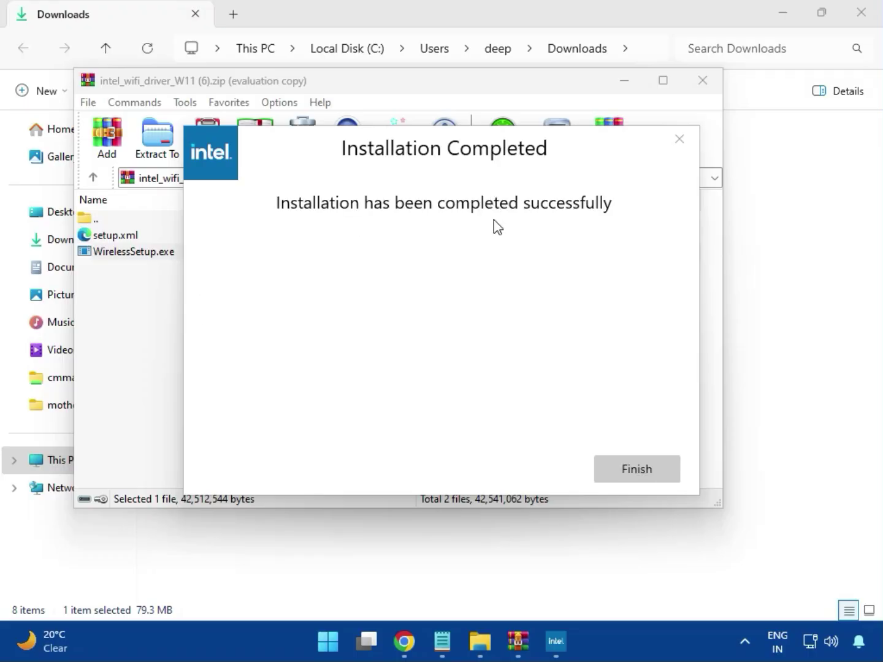
{"action": "left_click", "coordinate": [634, 465]}
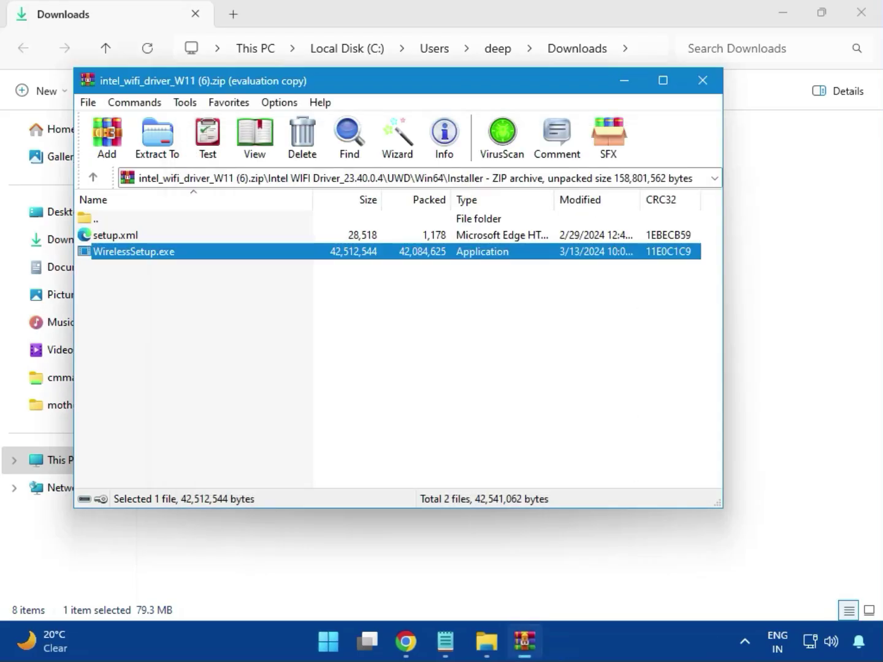
{"action": "left_click", "coordinate": [703, 89]}
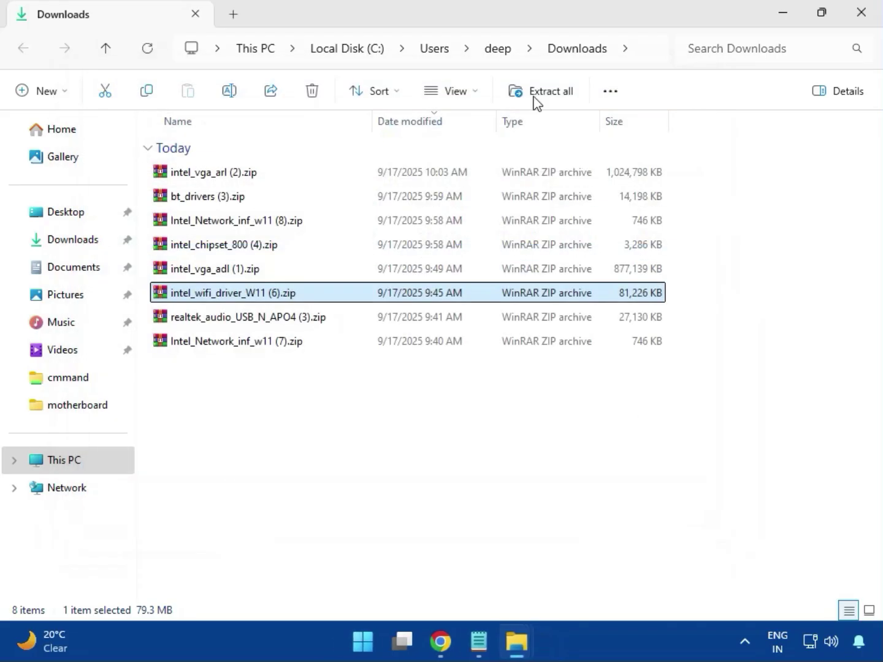
Step: Run MSI_Launcher.exe from the Realtek USB Universal Driver folder of realtek_audio_USB_N_APO4 (3).zip with permission to make changes, and close the archive
{"action": "double_click", "coordinate": [265, 325]}
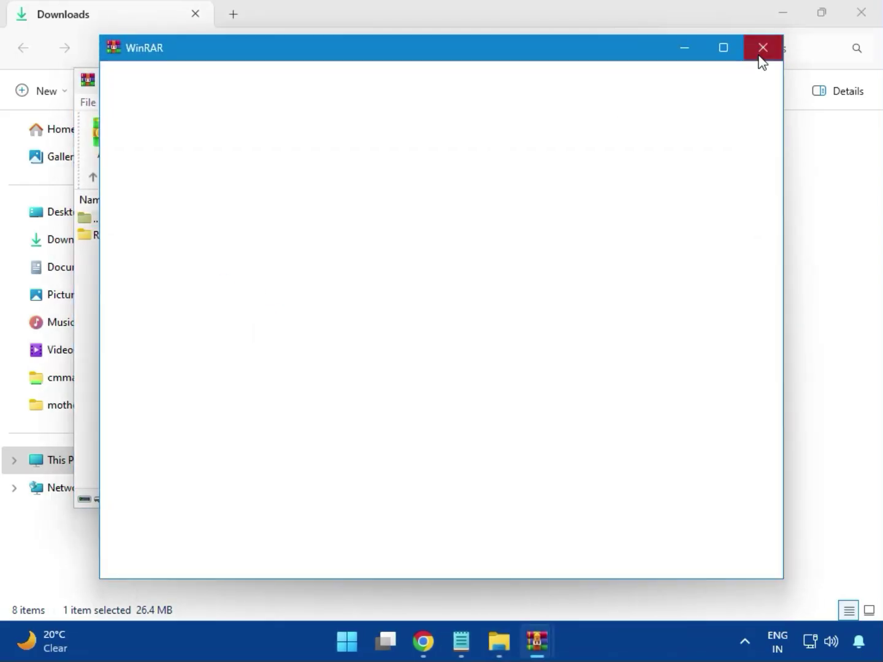
{"action": "left_click", "coordinate": [761, 47]}
{"action": "double_click", "coordinate": [197, 243]}
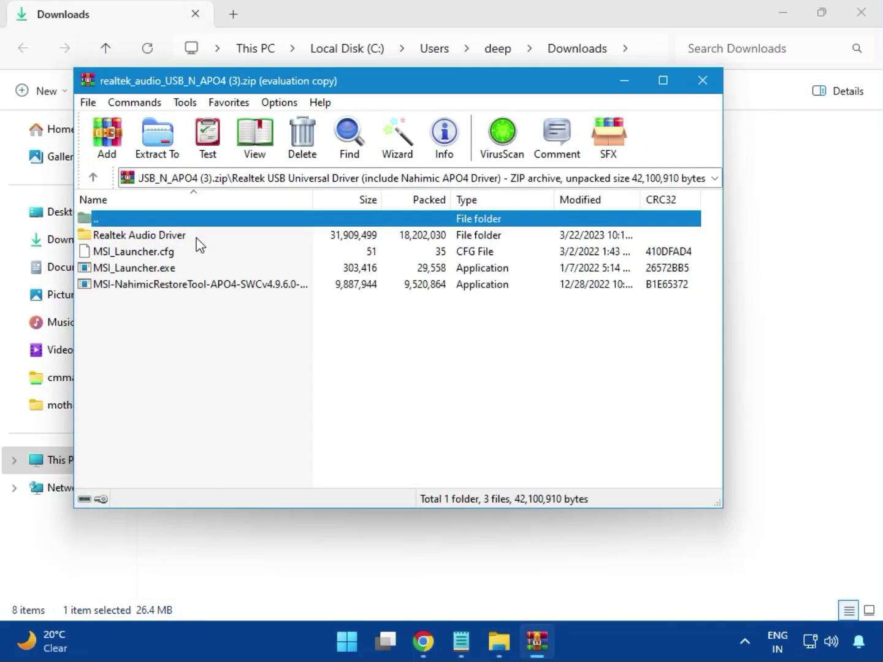
{"action": "double_click", "coordinate": [125, 273]}
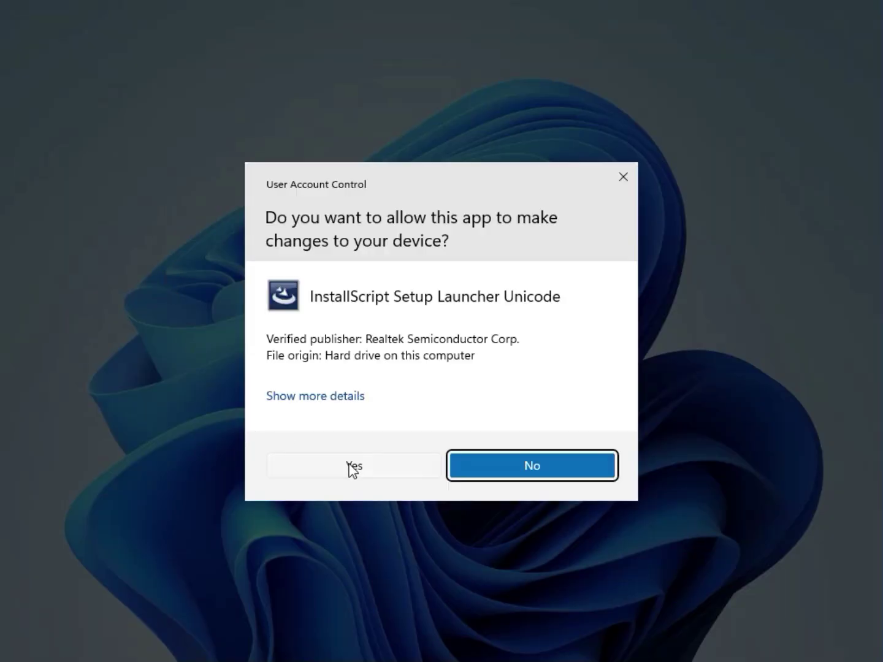
{"action": "left_click", "coordinate": [351, 467]}
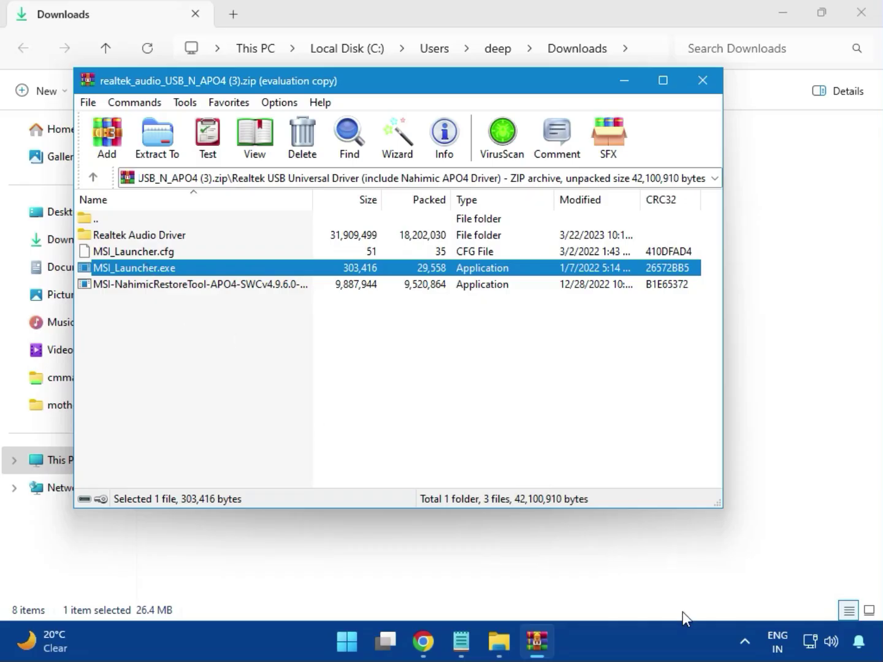
{"action": "left_click", "coordinate": [354, 466]}
{"action": "left_click", "coordinate": [703, 80]}
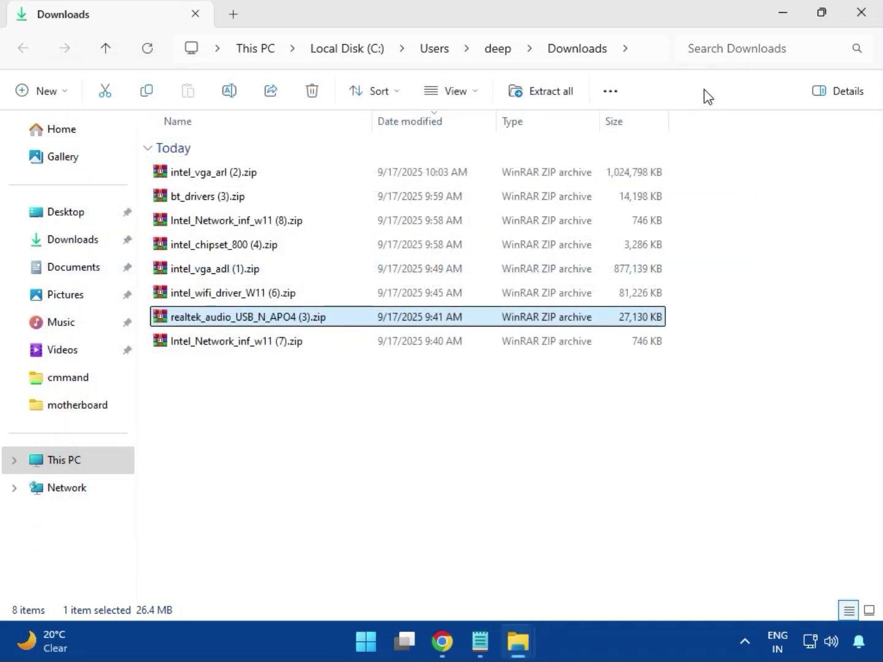
Step: Select Intel_Network_inf_w11 (7).zip and close the Downloads folder window
{"action": "left_click", "coordinate": [240, 341]}
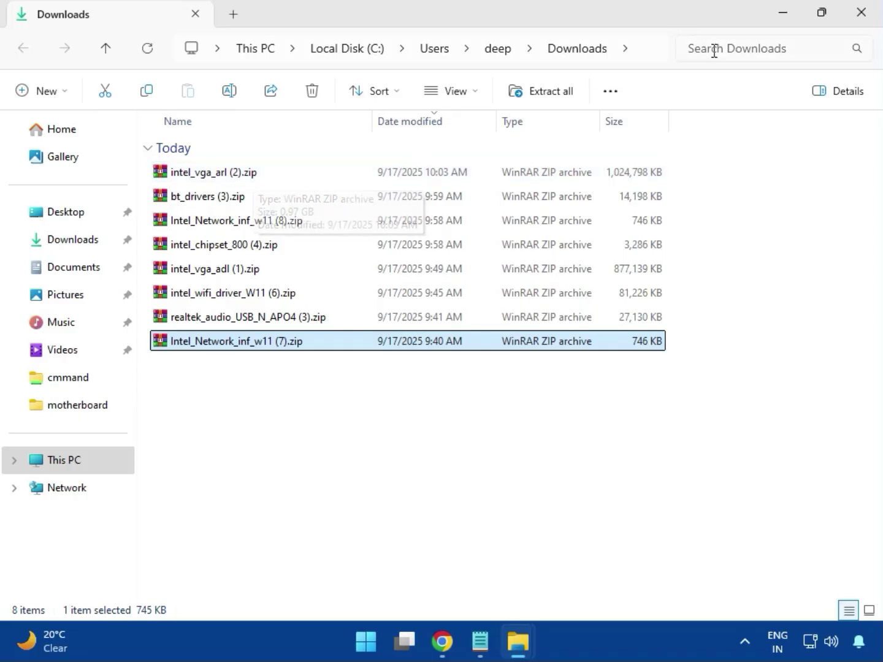
{"action": "left_click", "coordinate": [860, 25]}
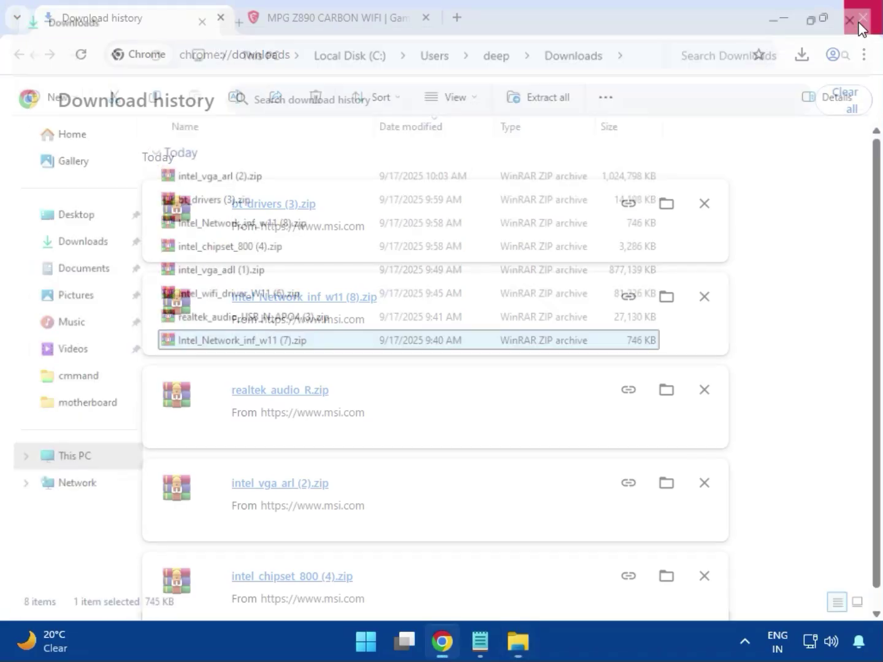